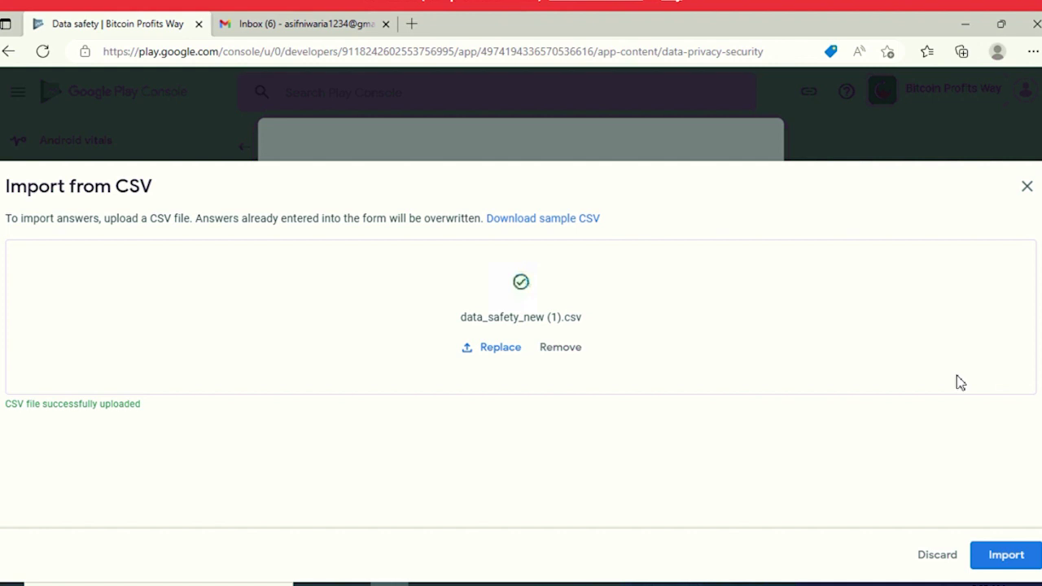
Remove the uploaded CSV and, while choosing a replacement, rename data_safety_new (1).csv on the Desktop to data_safety_new.csv
click(560, 349)
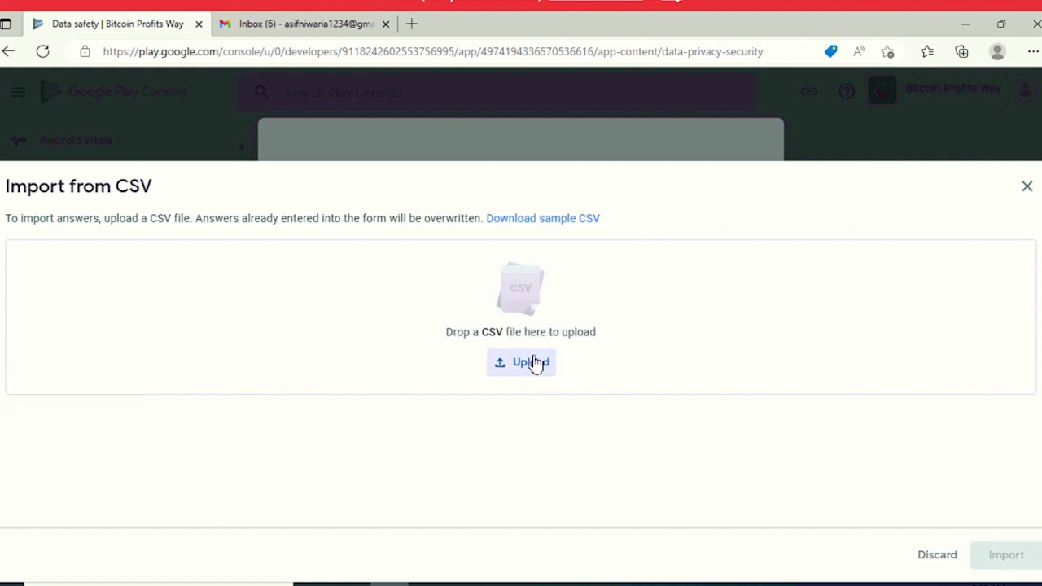
click(534, 362)
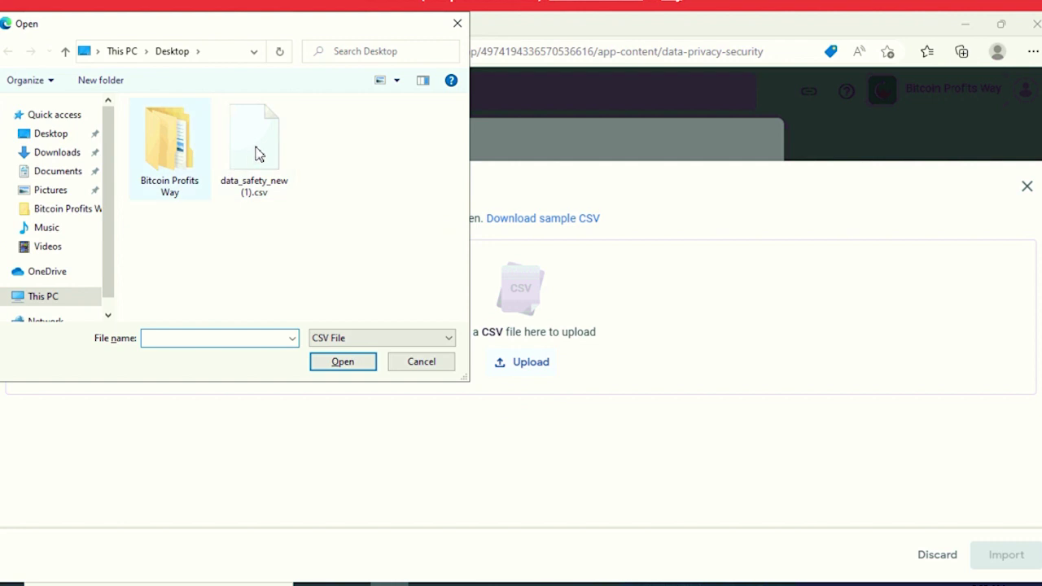
click(256, 154)
right_click(255, 146)
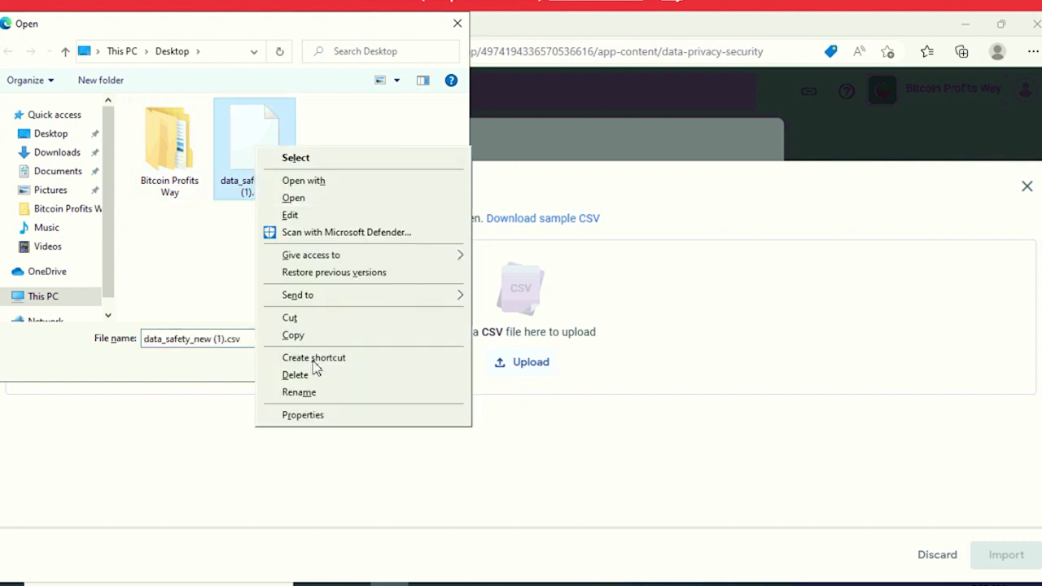
click(298, 393)
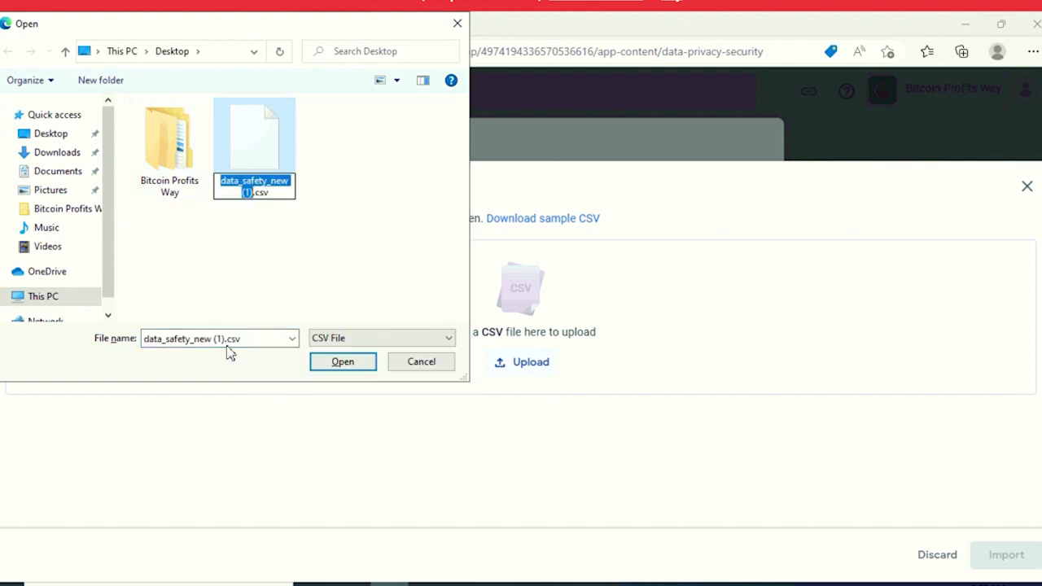
click(366, 215)
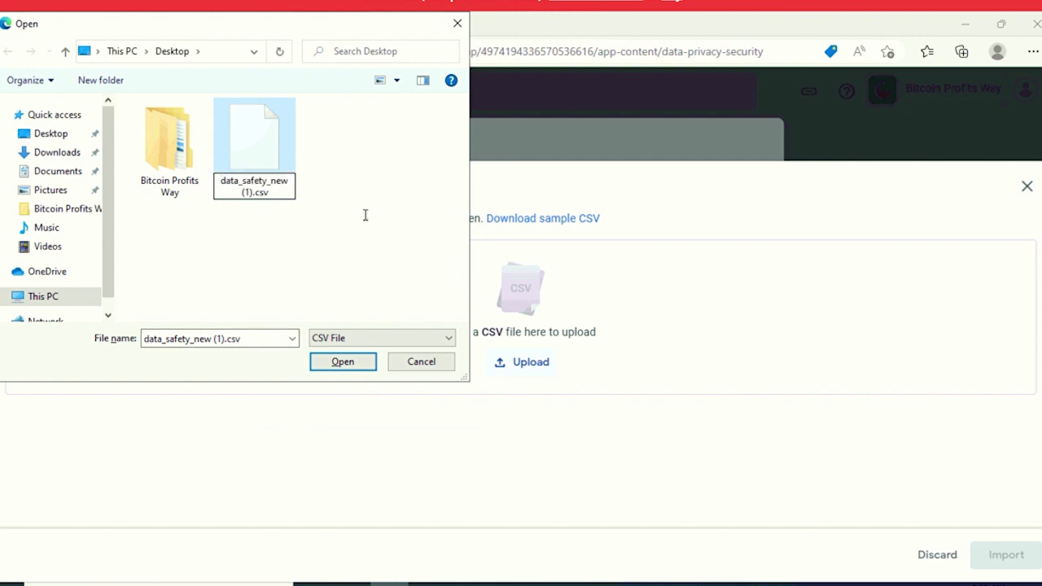
key(BackSpace)
key(BackSpace)
key(BackSpace)
text(w)
key(Return)
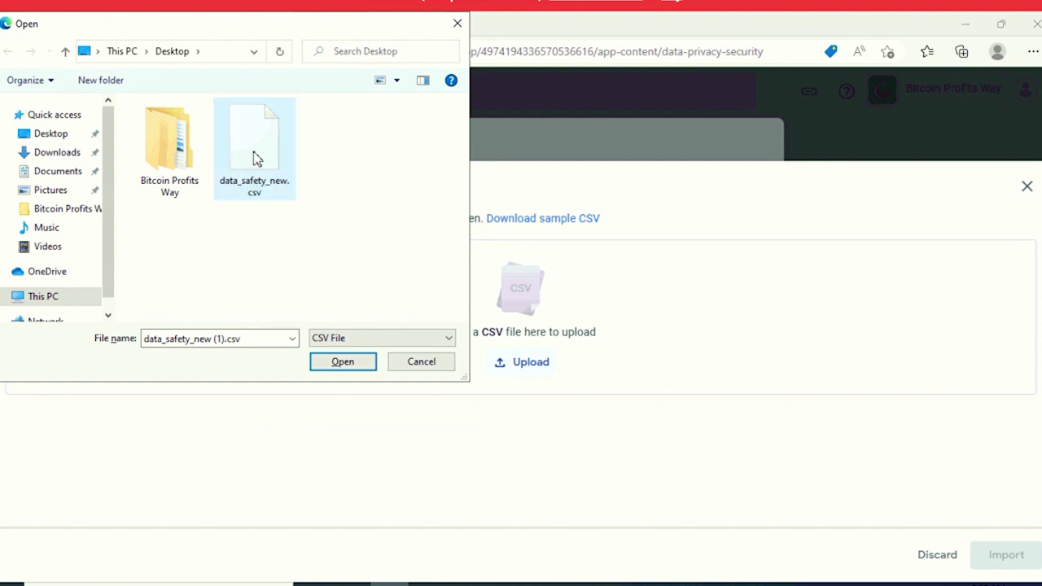
Upload data_safety_new.csv and import its answers into the Data safety questionnaire, accepting that existing answers are overwritten
double_click(254, 159)
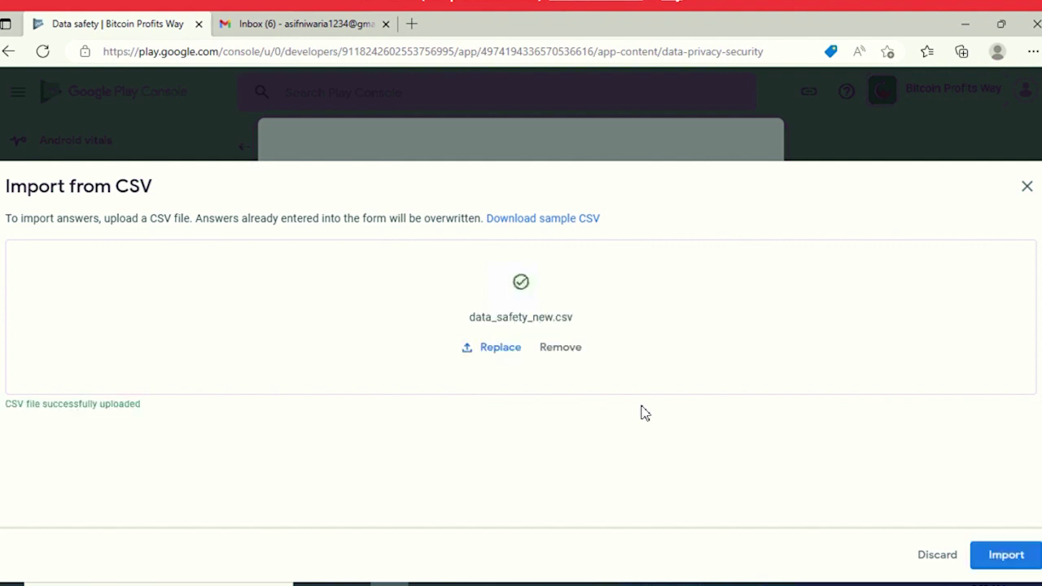
click(1010, 556)
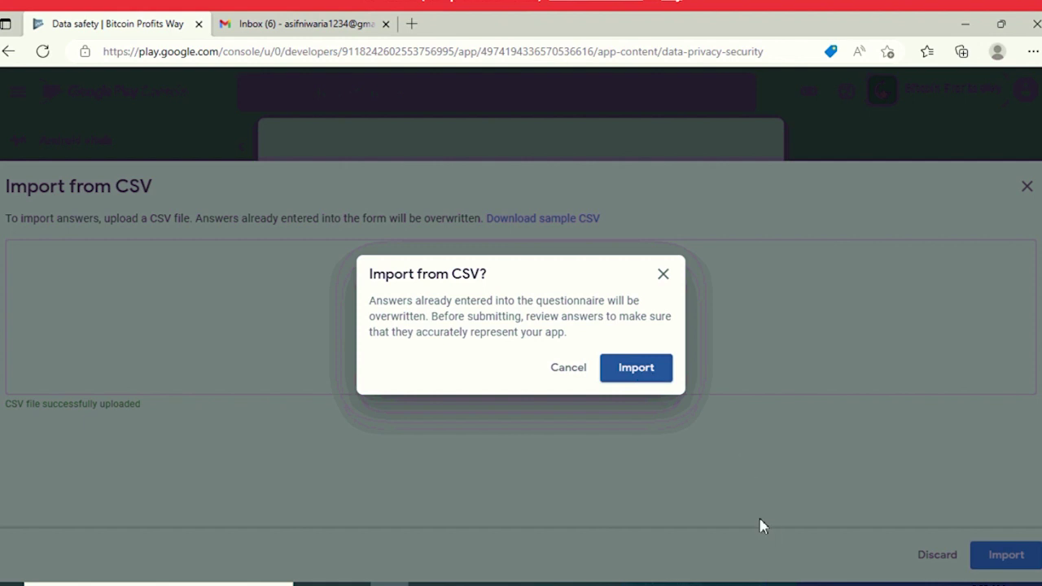
key(Return)
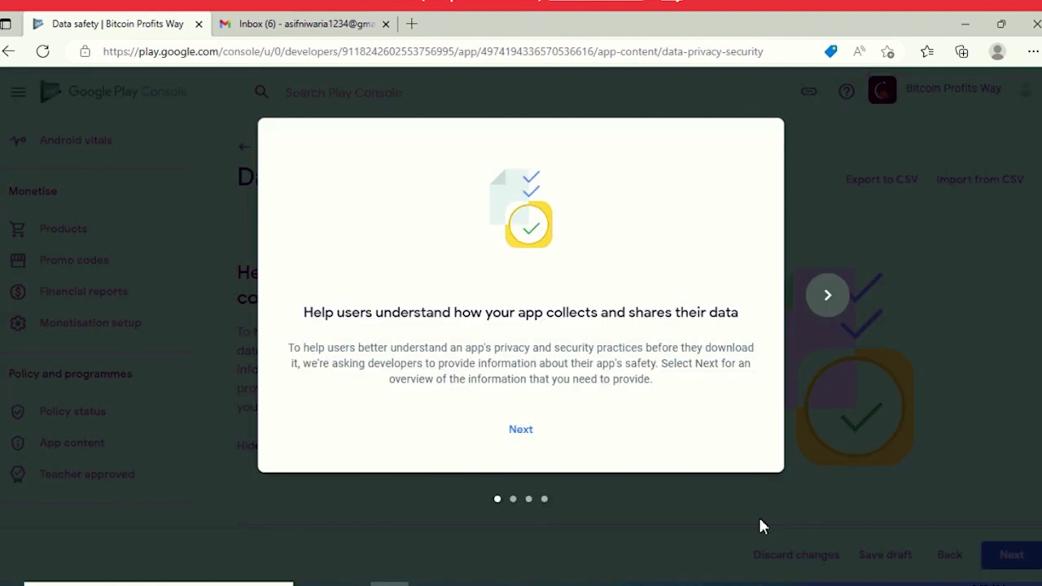
Go through the Data safety introduction to its final page and start the questionnaire
click(834, 306)
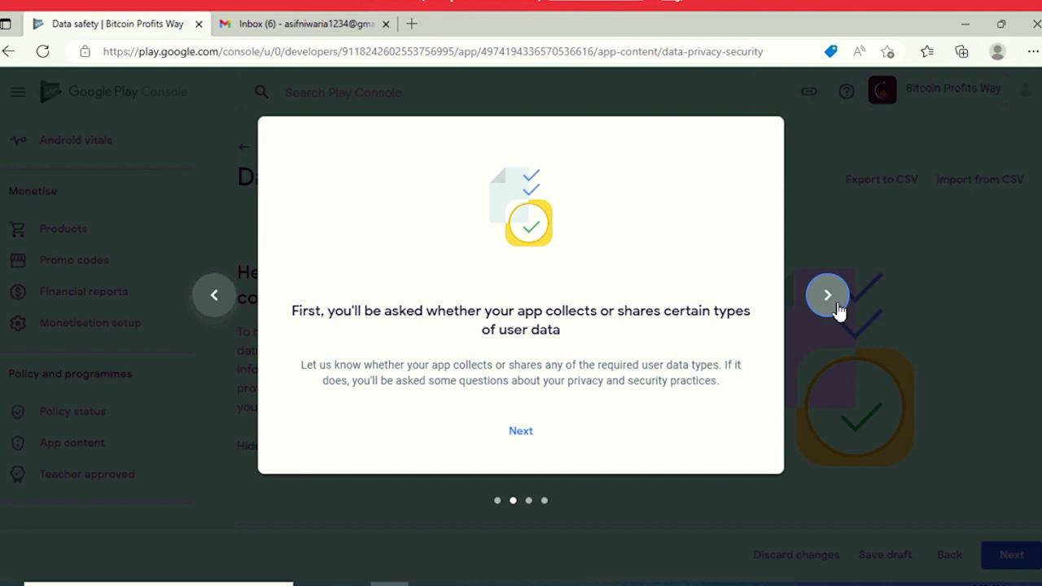
click(835, 308)
click(833, 308)
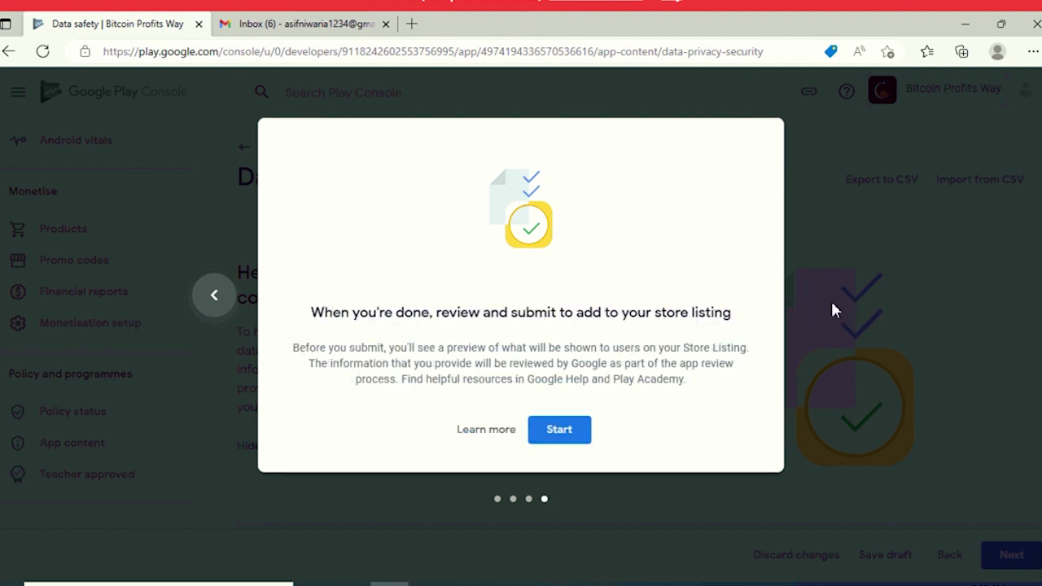
click(568, 436)
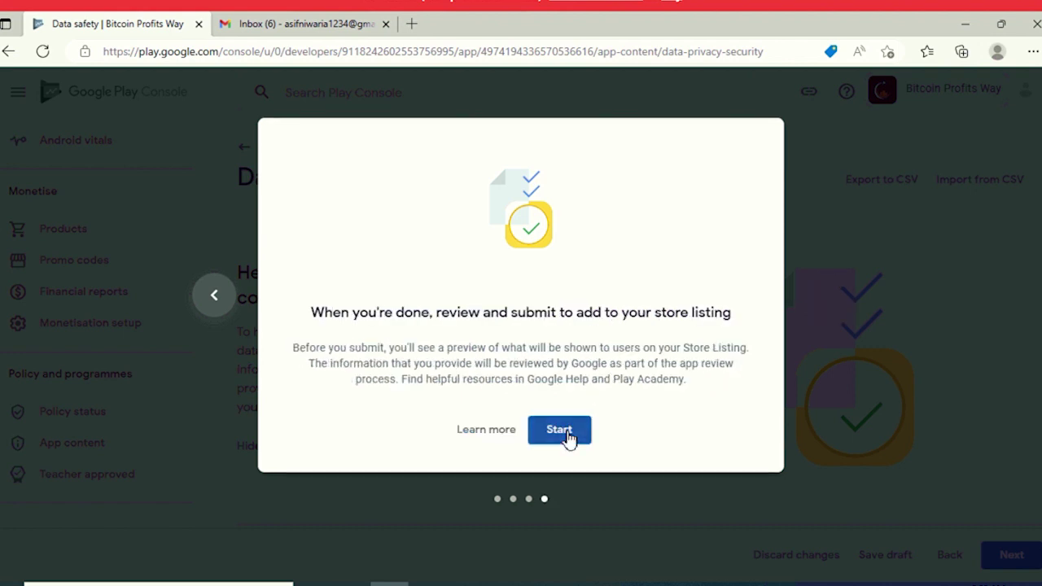
Advance the Data safety questionnaire to the Store Listing preview, submit it, and return to App content
click(1012, 557)
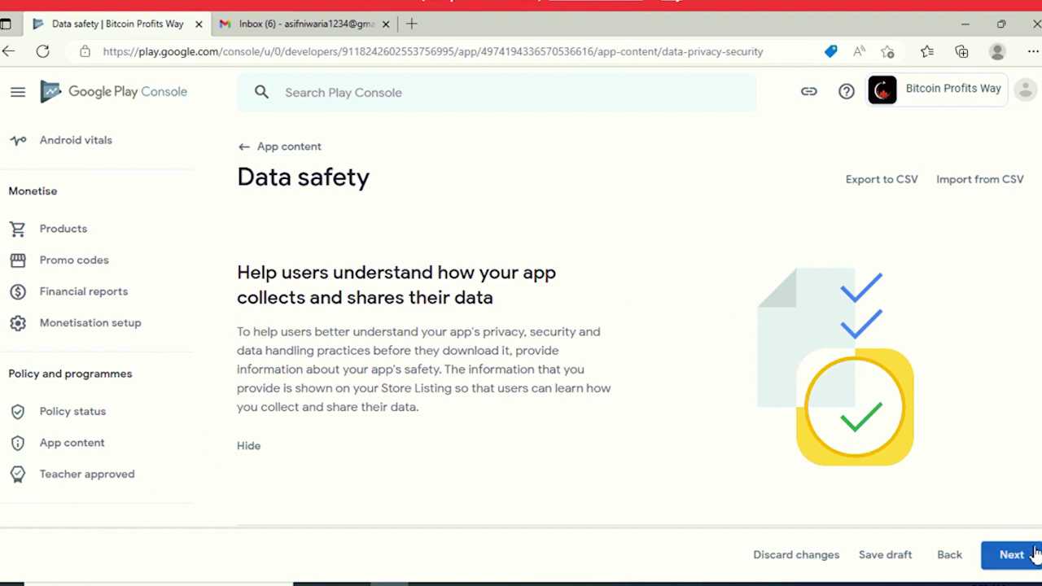
click(1032, 555)
scroll(936, 445, down, 5)
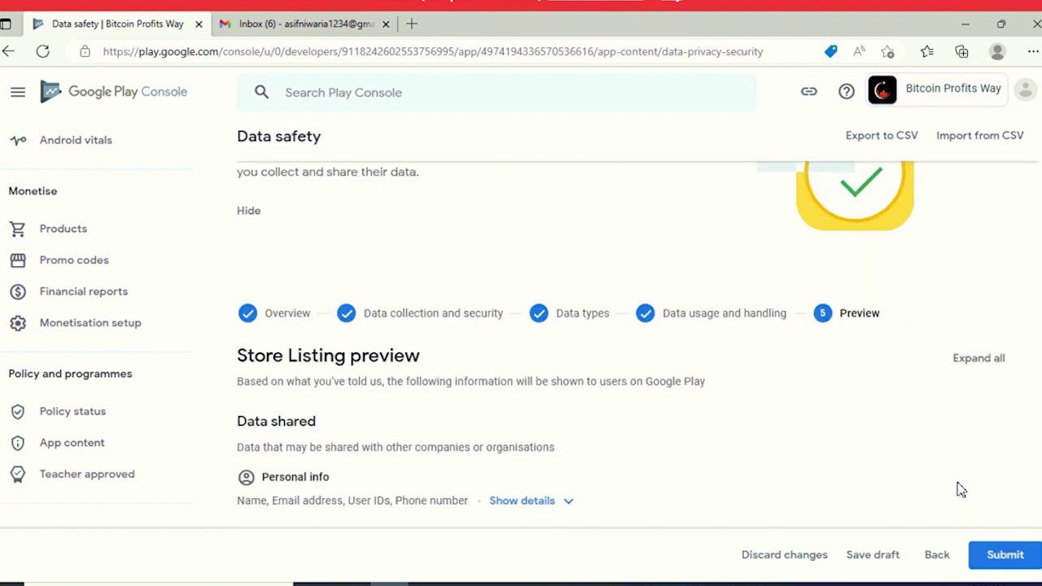
click(1013, 554)
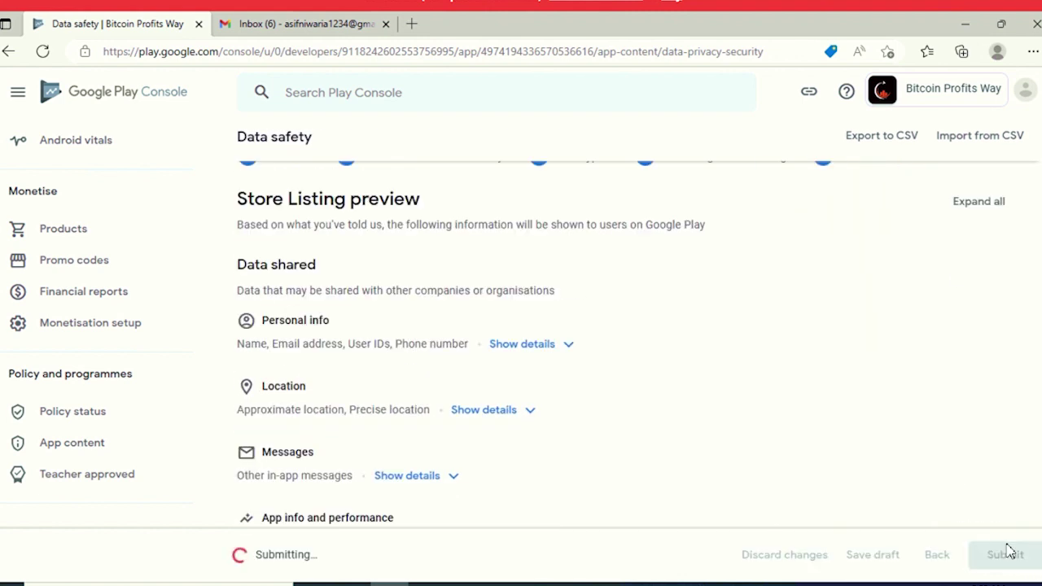
scroll(660, 382, down, 3)
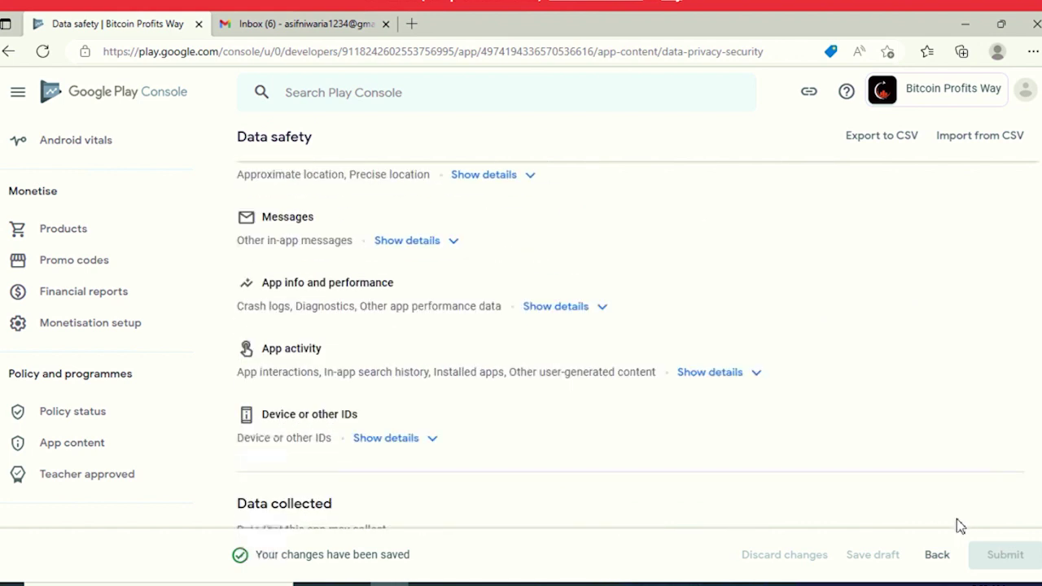
scroll(358, 279, up, 10)
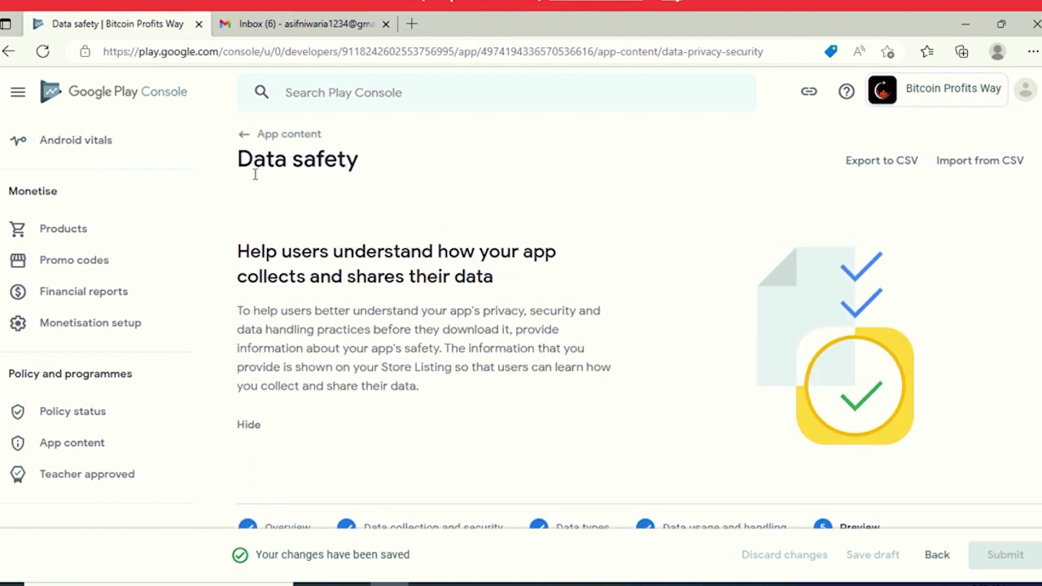
click(253, 135)
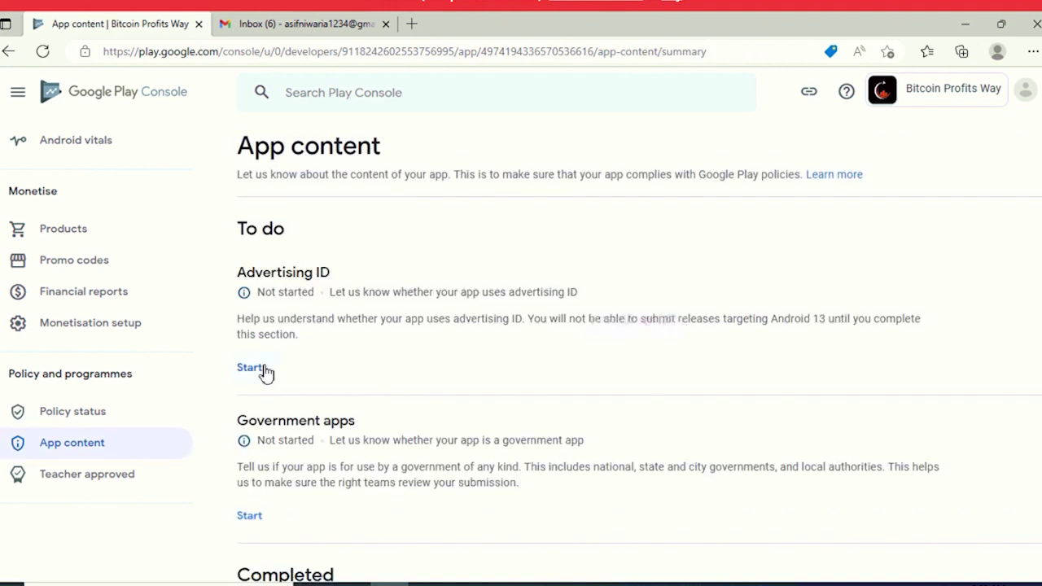
Answer No to whether the app uses an advertising ID, save the declaration, and return to App content
click(252, 368)
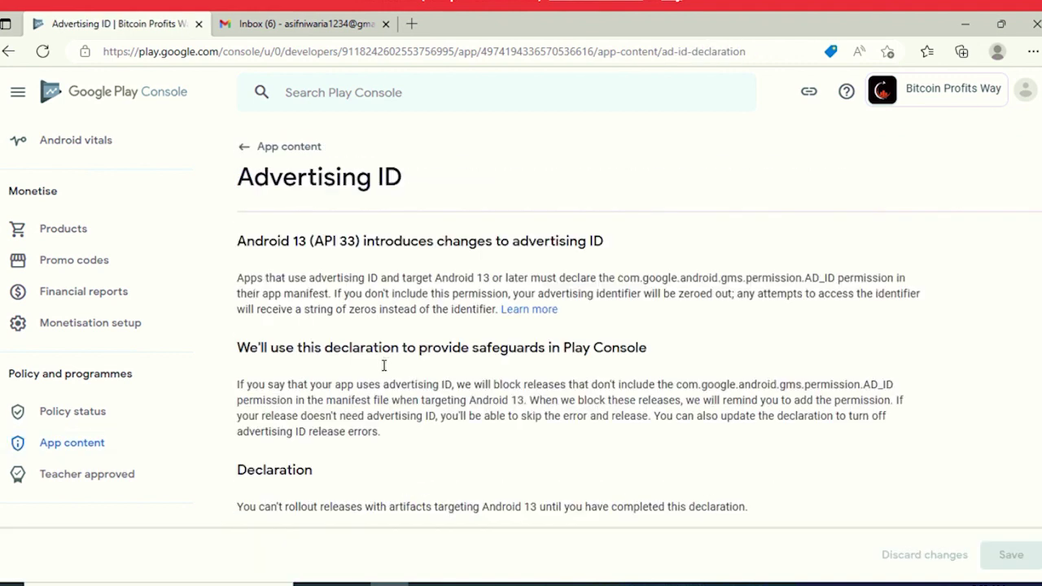
scroll(420, 382, down, 4)
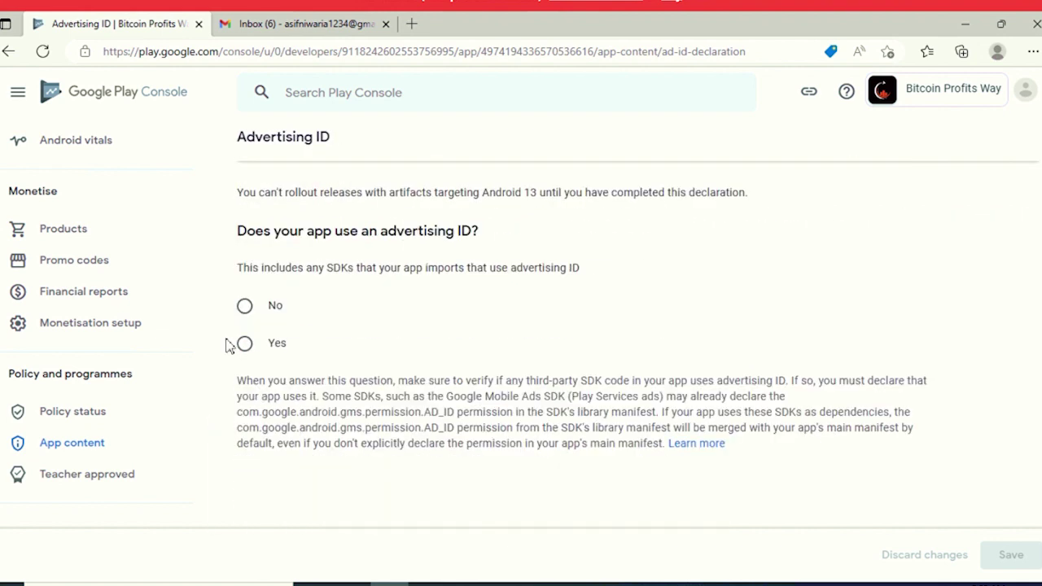
click(245, 307)
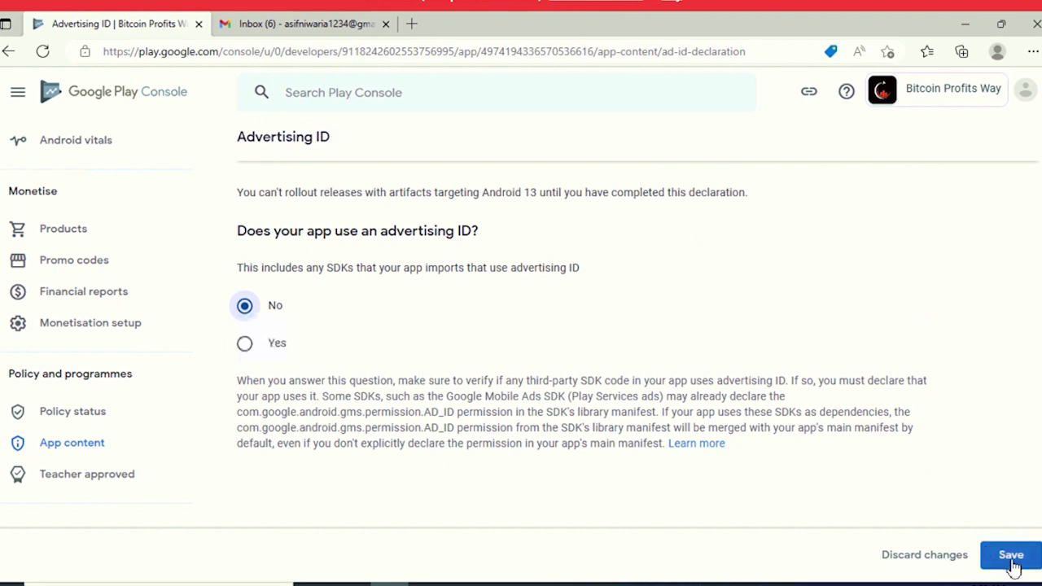
click(1011, 555)
scroll(316, 226, down, 1)
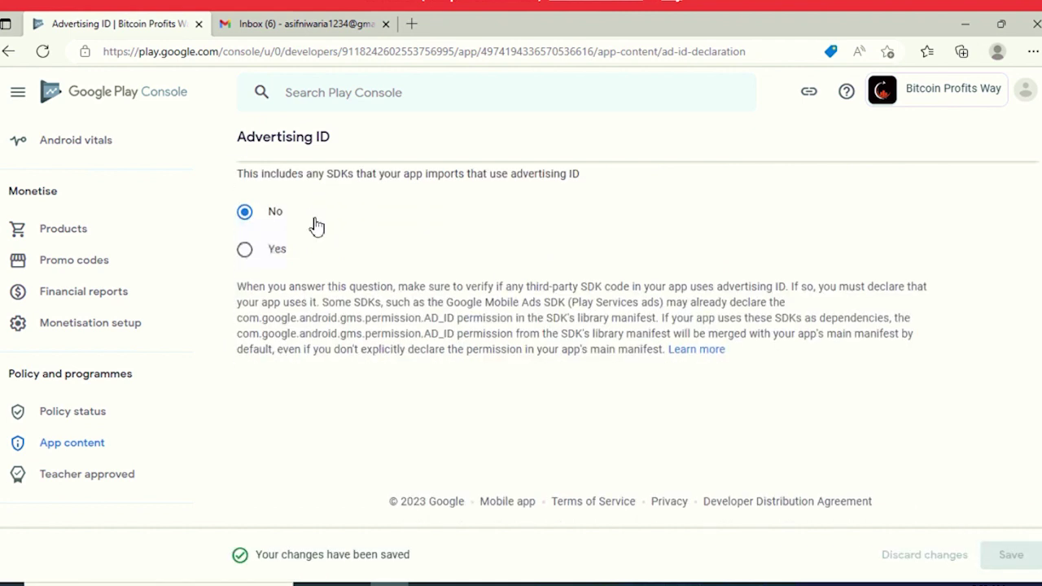
scroll(334, 194, up, 5)
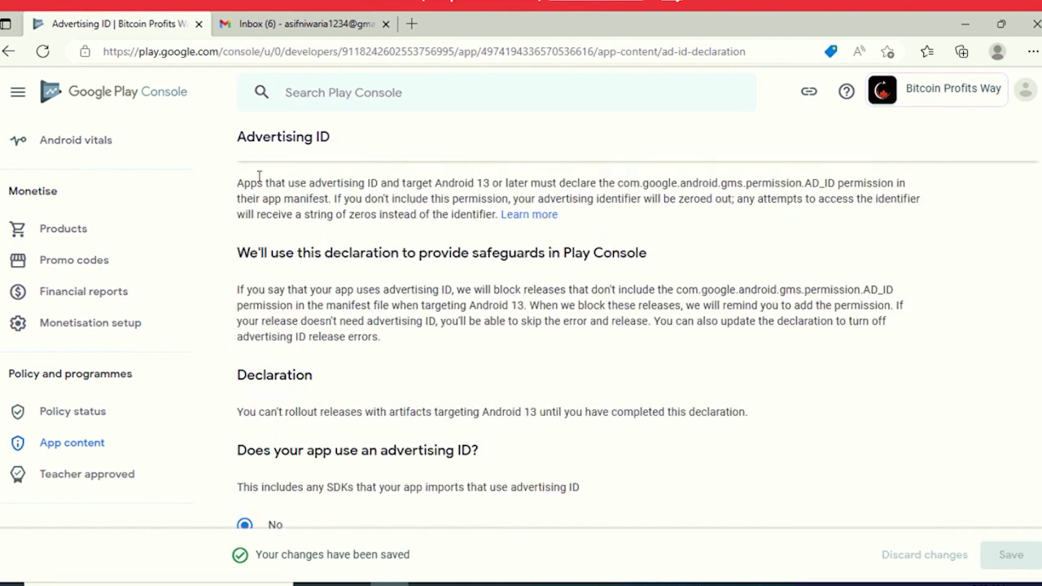
click(249, 147)
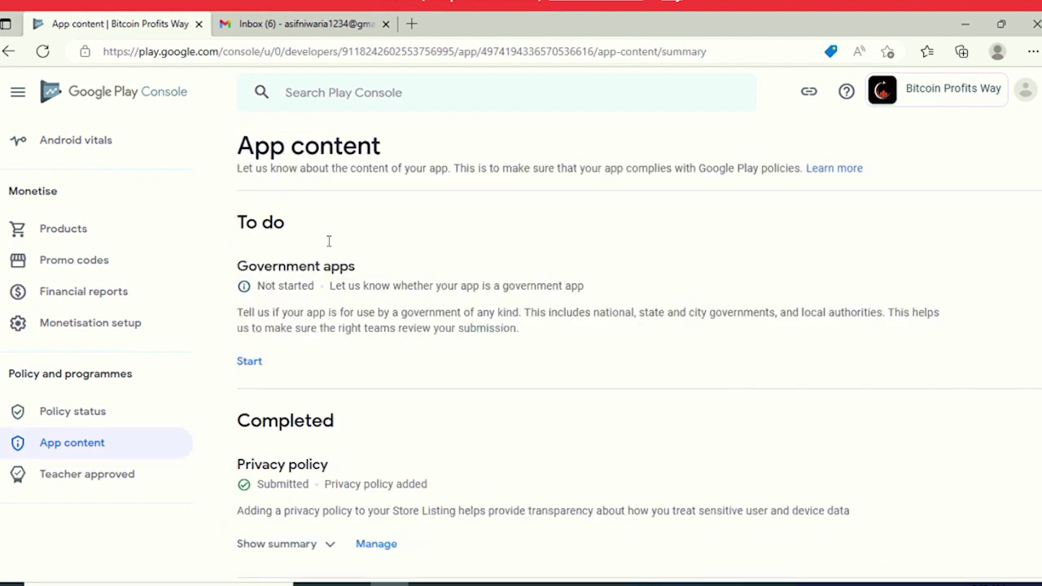
Declare in Government apps that the app is not developed for a government, save, and return to App content
click(252, 373)
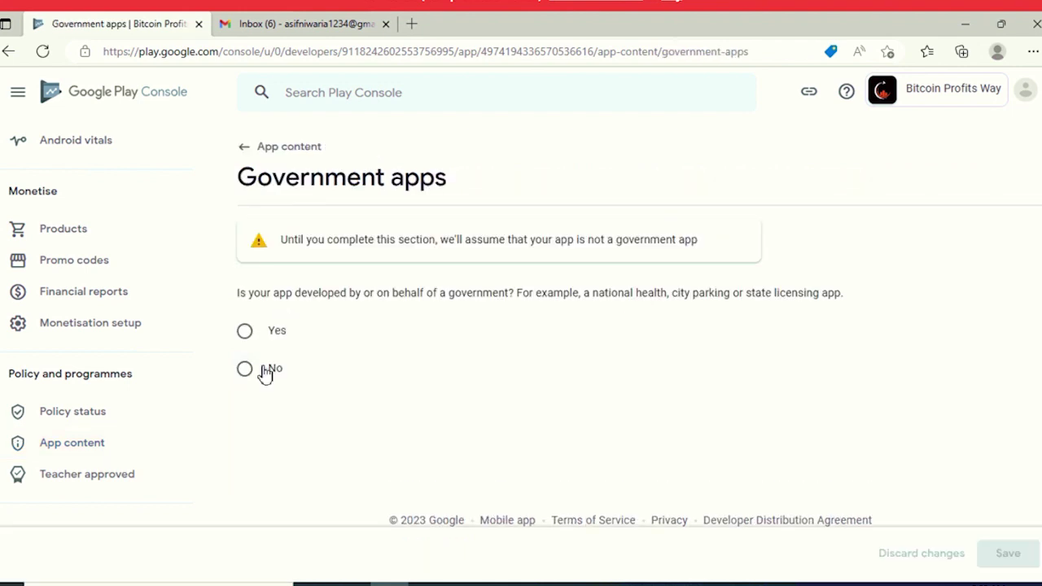
click(262, 372)
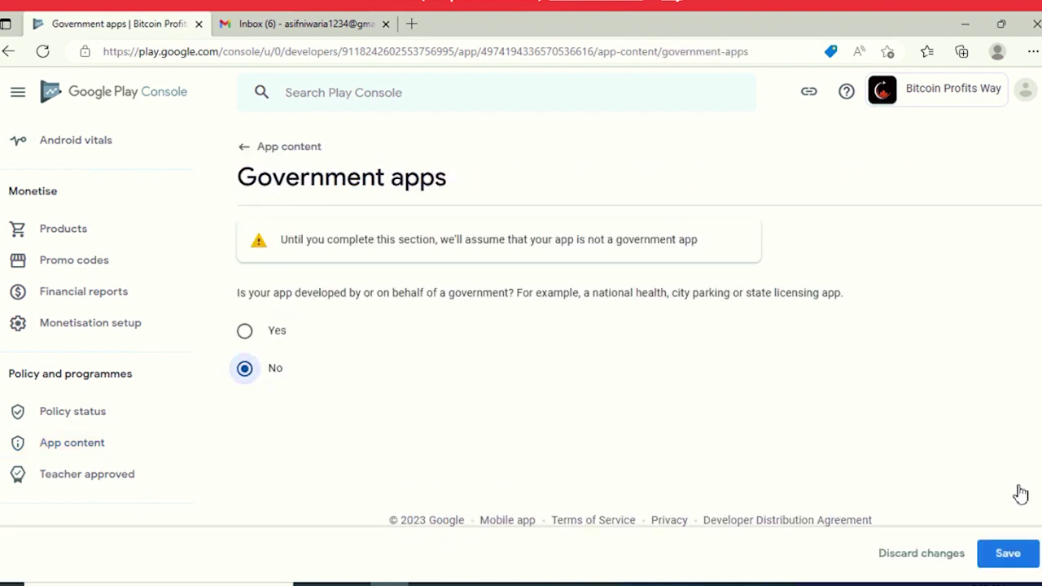
click(1009, 555)
click(247, 151)
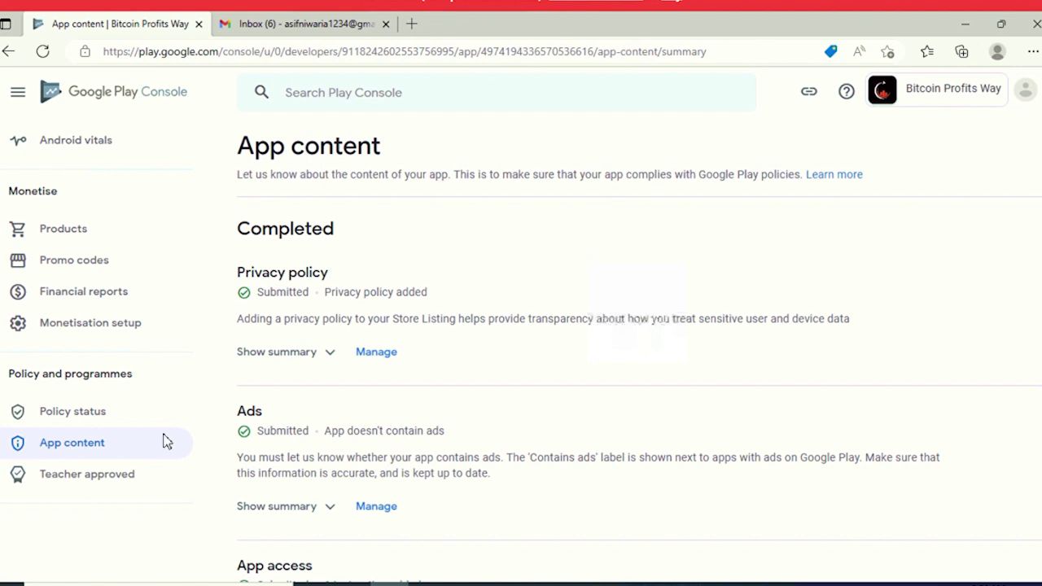
Return to the app's Dashboard from the App content page
scroll(77, 326, up, 1)
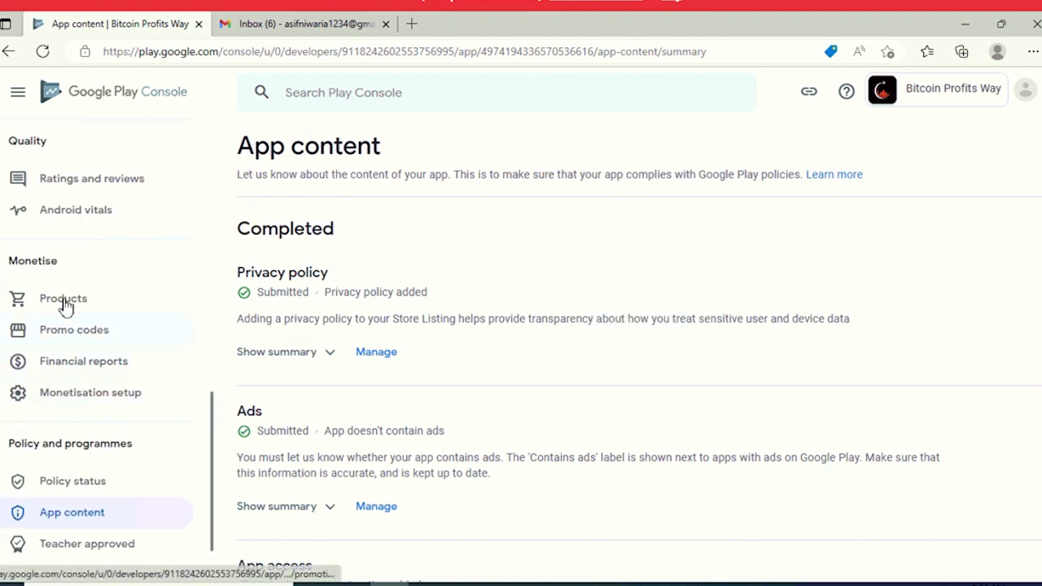
scroll(66, 375, up, 3)
scroll(81, 342, up, 8)
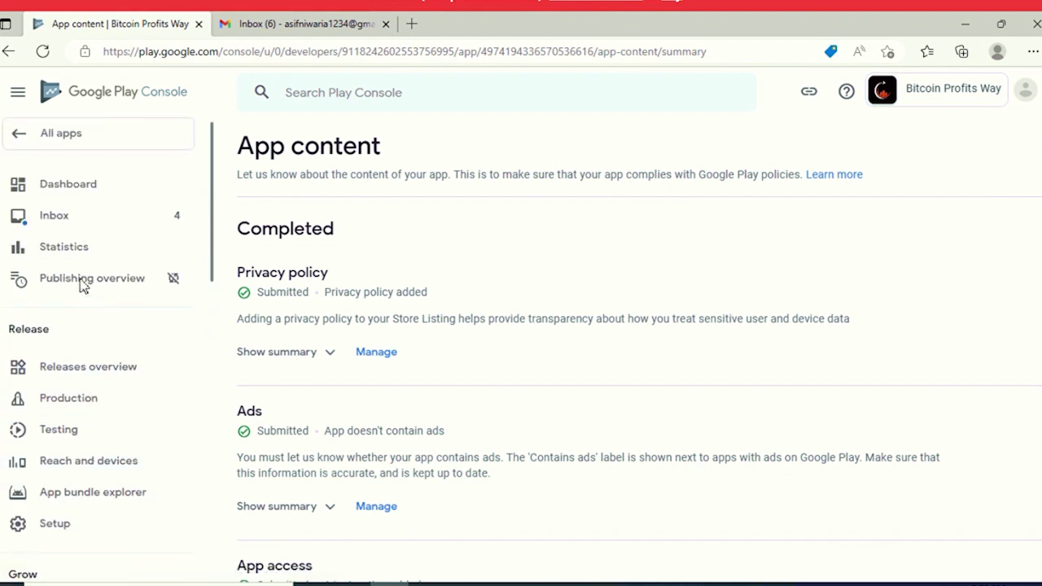
click(209, 188)
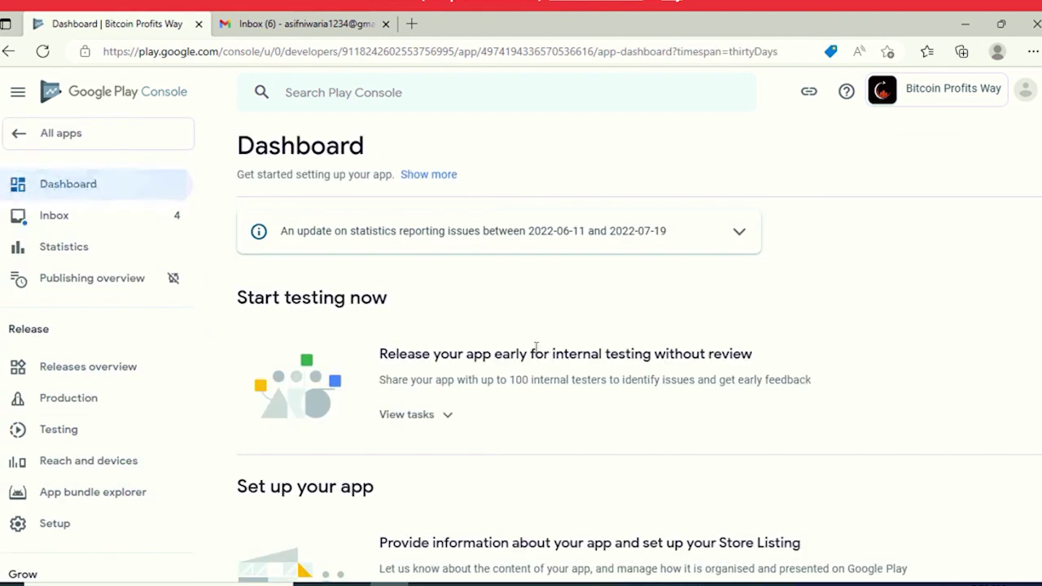
Open the app category and contact details task from the setup checklist and choose Finance as the category
scroll(521, 374, down, 1)
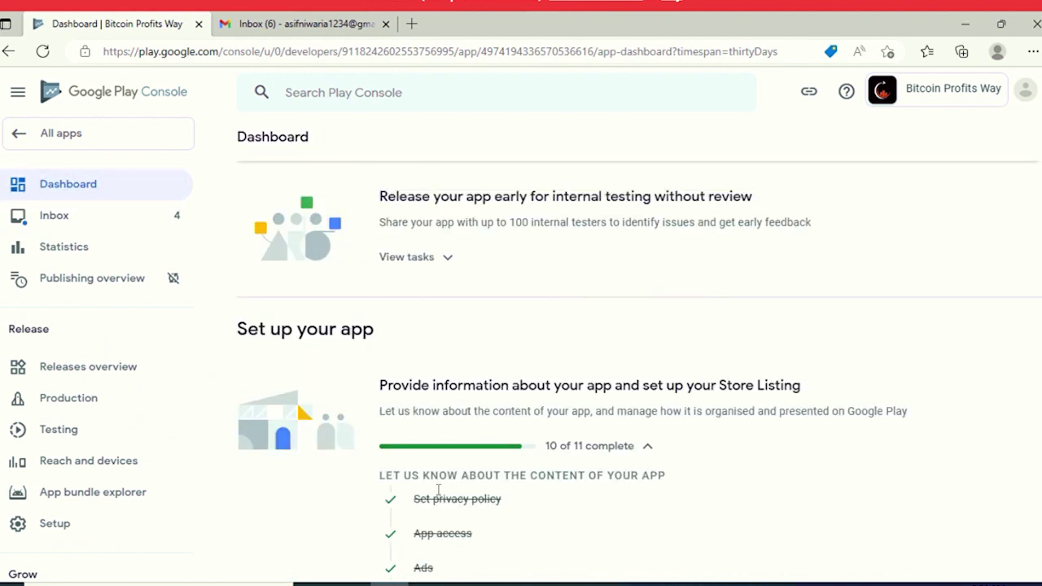
scroll(437, 496, down, 2)
scroll(481, 500, down, 2)
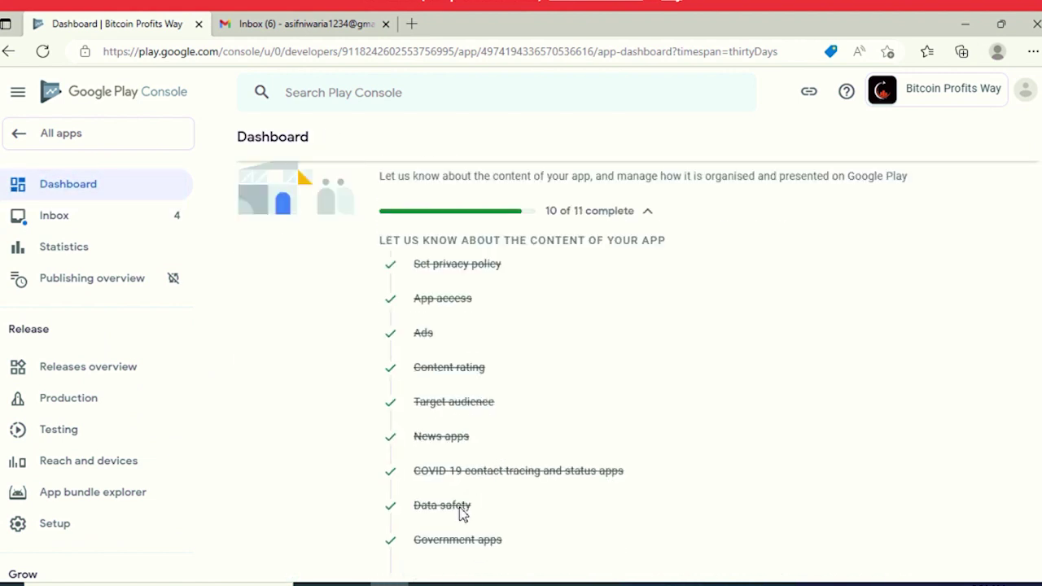
scroll(537, 454, down, 2)
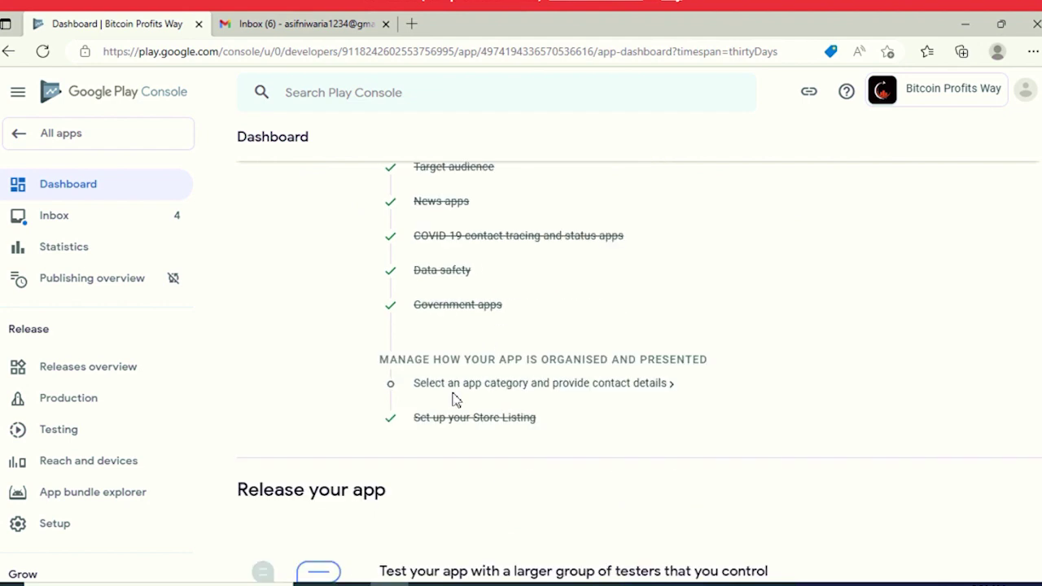
click(503, 385)
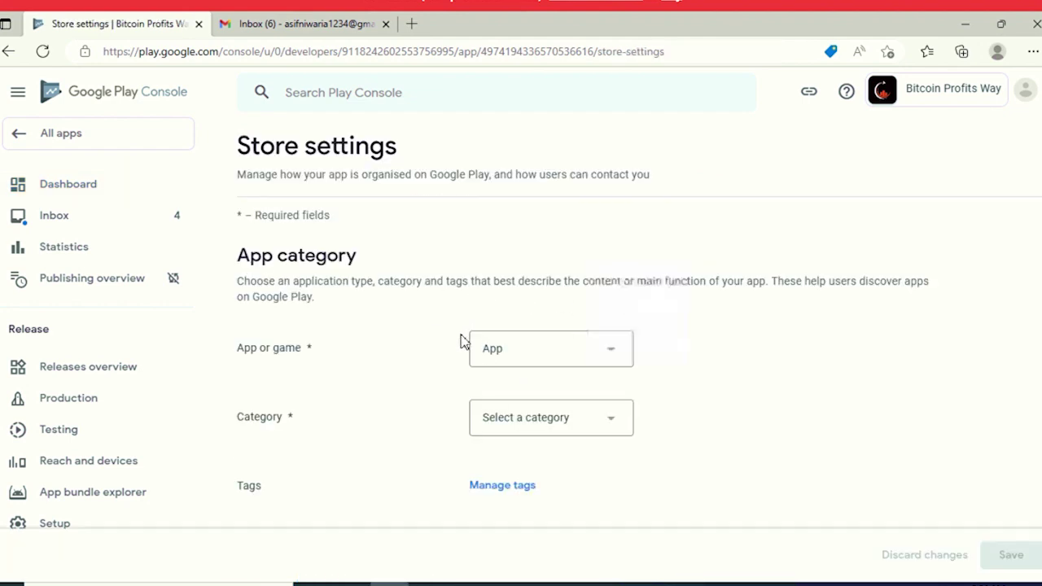
click(524, 420)
click(516, 419)
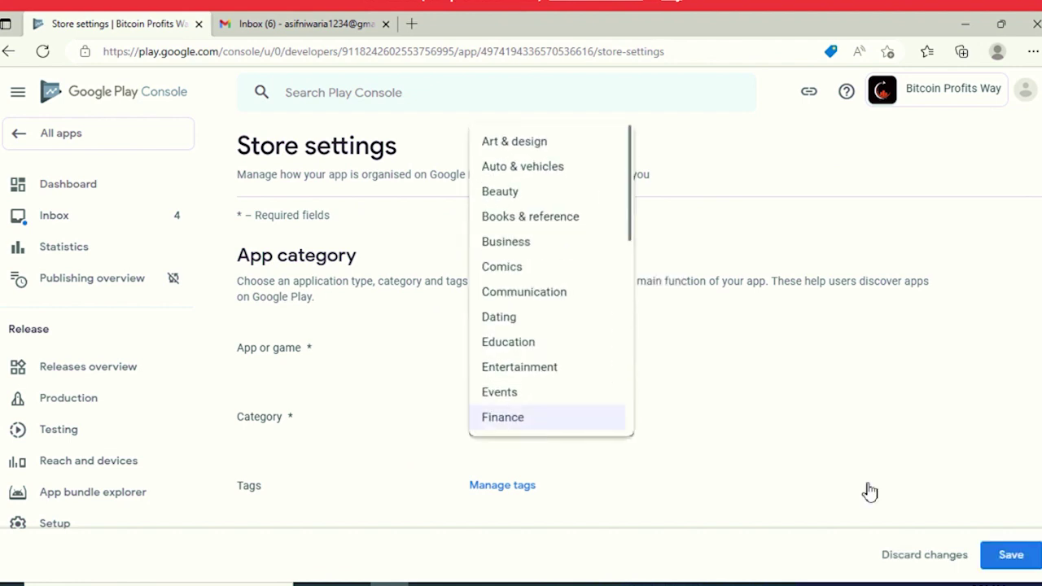
Fill in the store listing's contact email address and save the store settings
scroll(896, 489, down, 3)
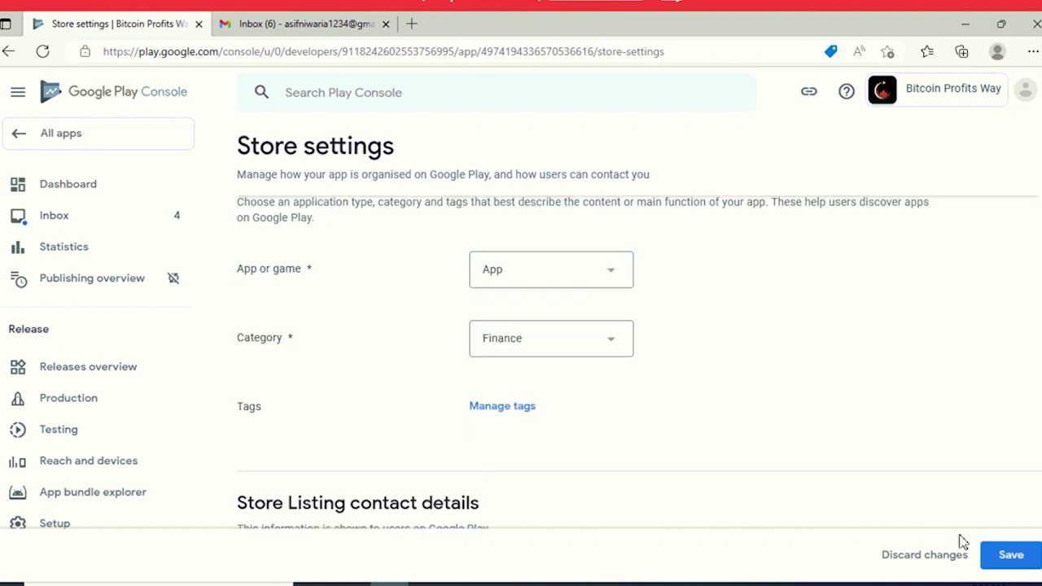
click(1011, 555)
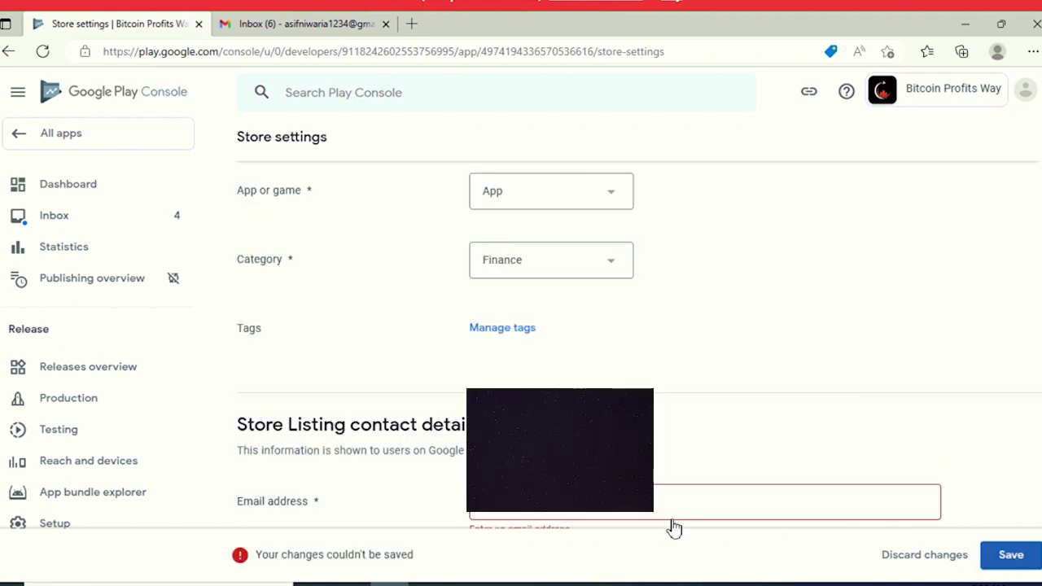
click(597, 511)
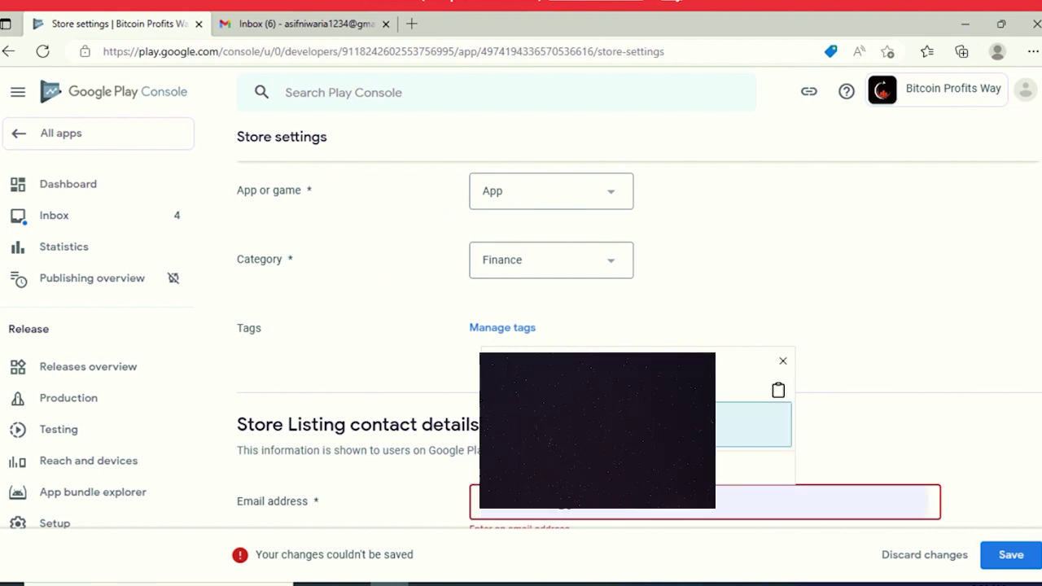
click(752, 397)
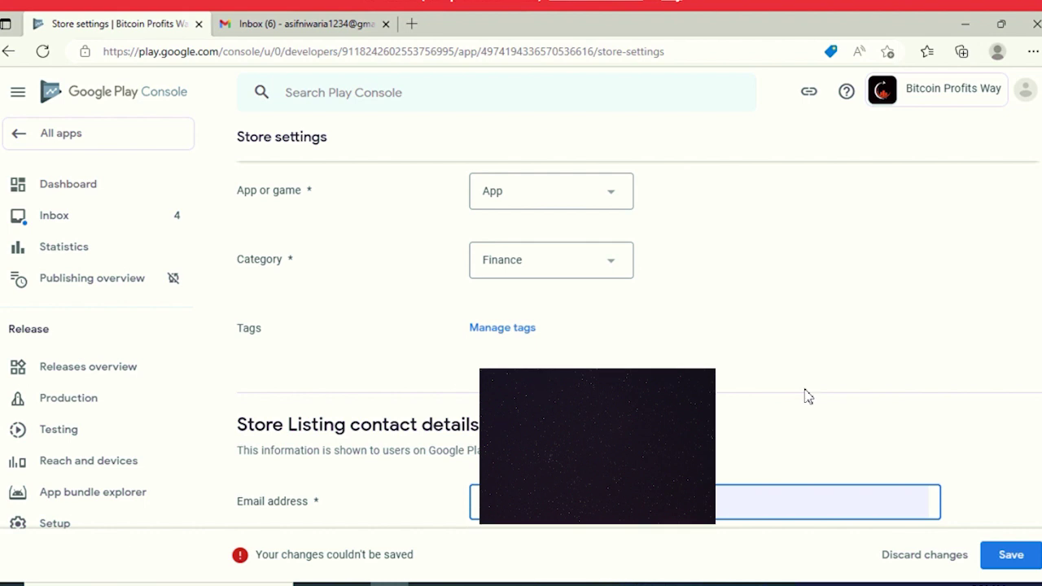
scroll(777, 410, down, 2)
scroll(701, 417, down, 5)
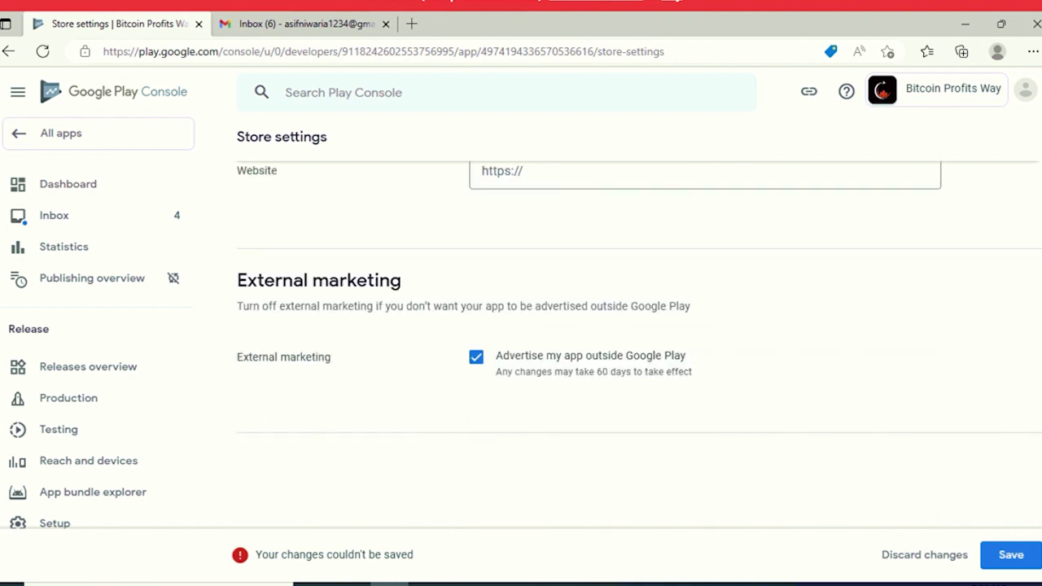
click(997, 553)
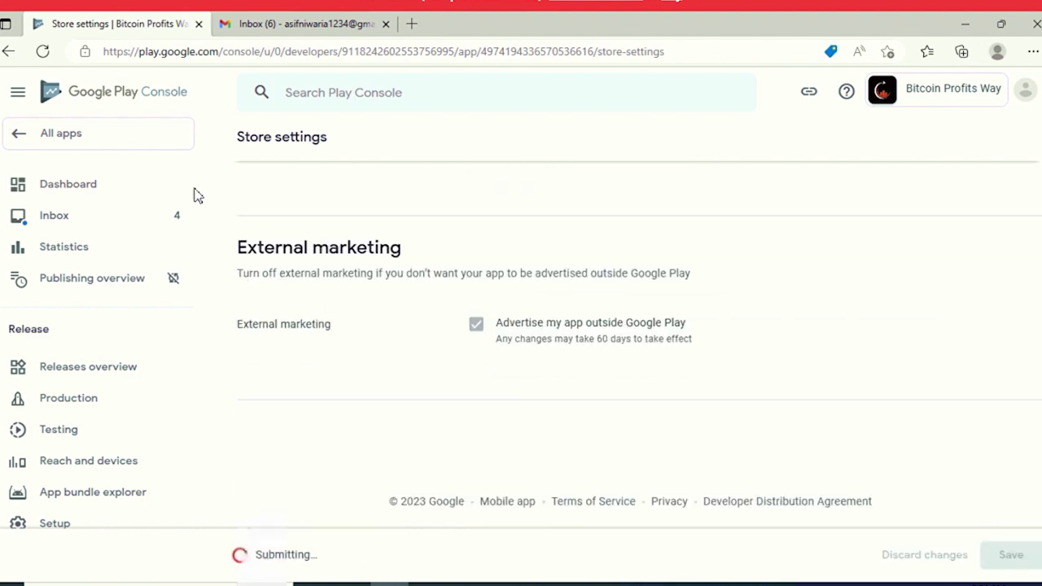
Return to the app's Dashboard and open the task for selecting countries and regions under Create and publish a release
click(90, 187)
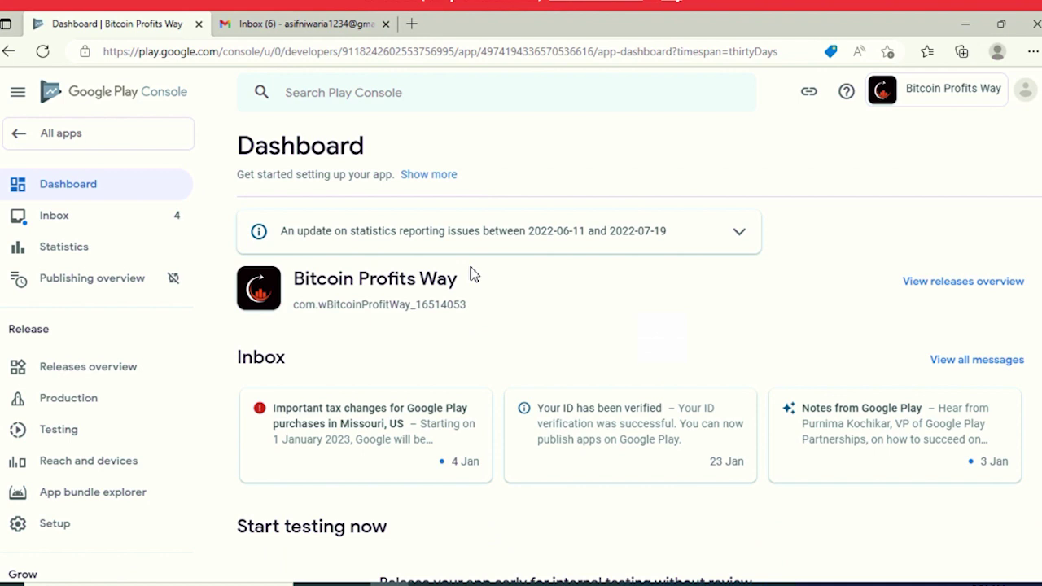
scroll(436, 308, down, 5)
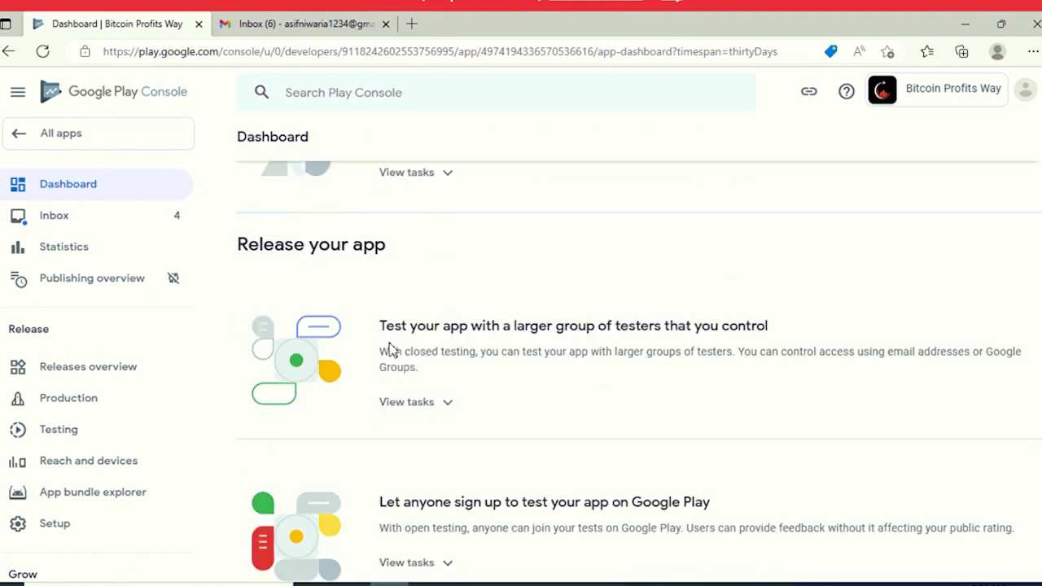
scroll(417, 370, down, 8)
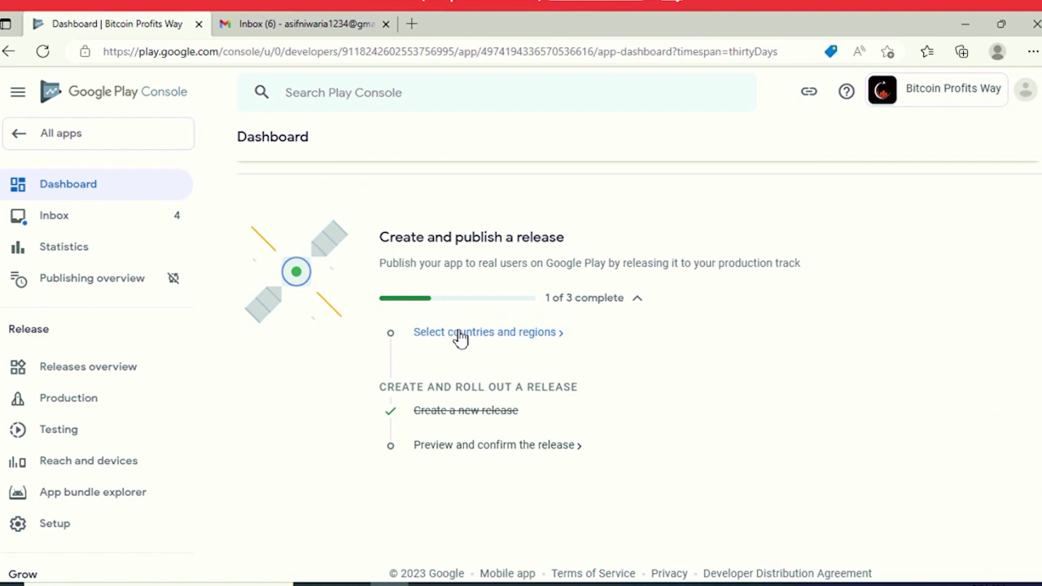
click(461, 334)
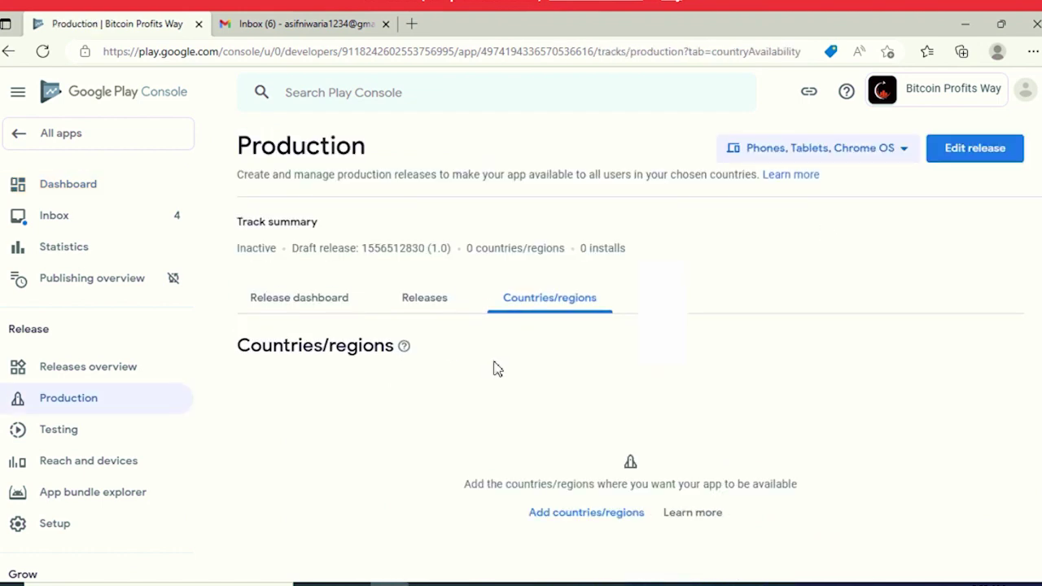
Start adding countries/regions to Production, select all of them, and deselect Algeria and Bangladesh
click(585, 511)
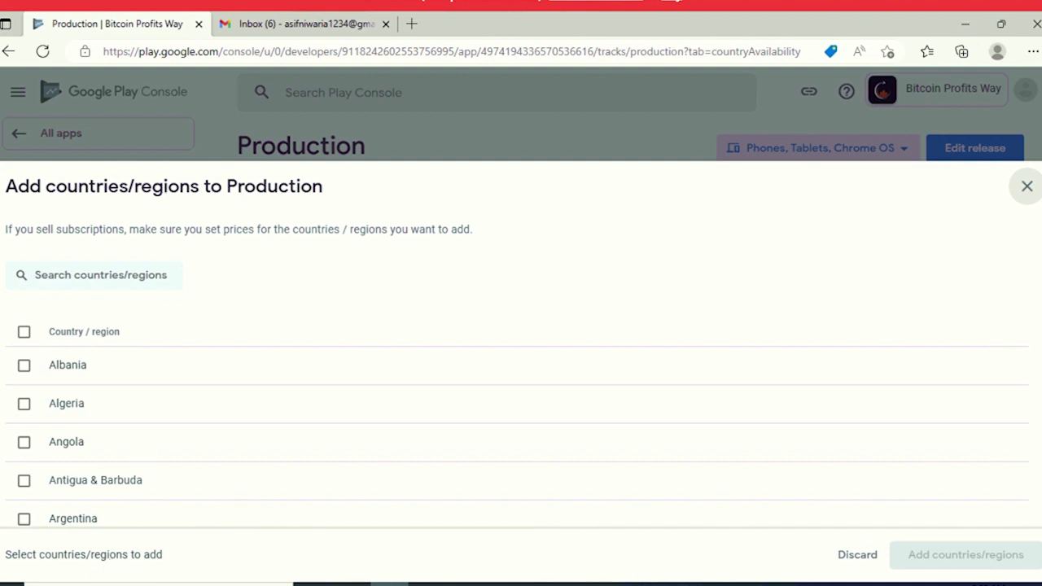
click(25, 334)
click(25, 405)
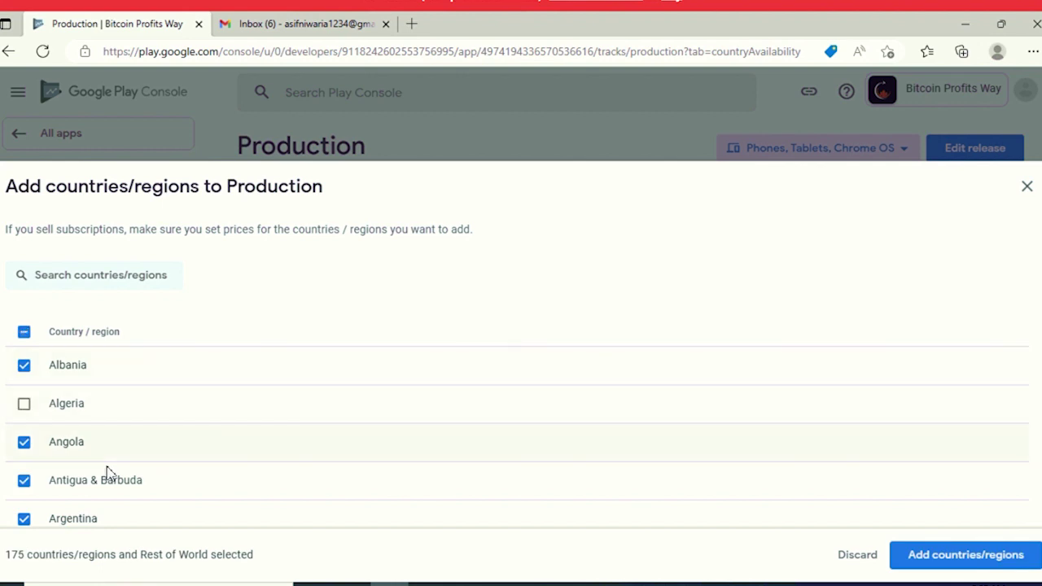
scroll(105, 475, down, 2)
scroll(10, 498, down, 5)
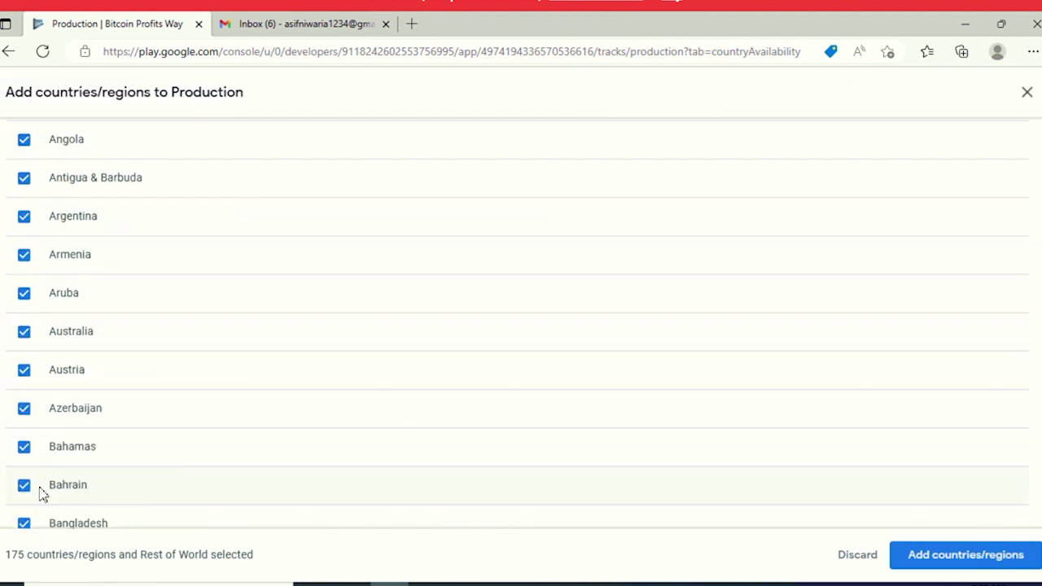
click(28, 398)
Exclude China and Denmark from the countries selected for the Production track
scroll(179, 431, down, 2)
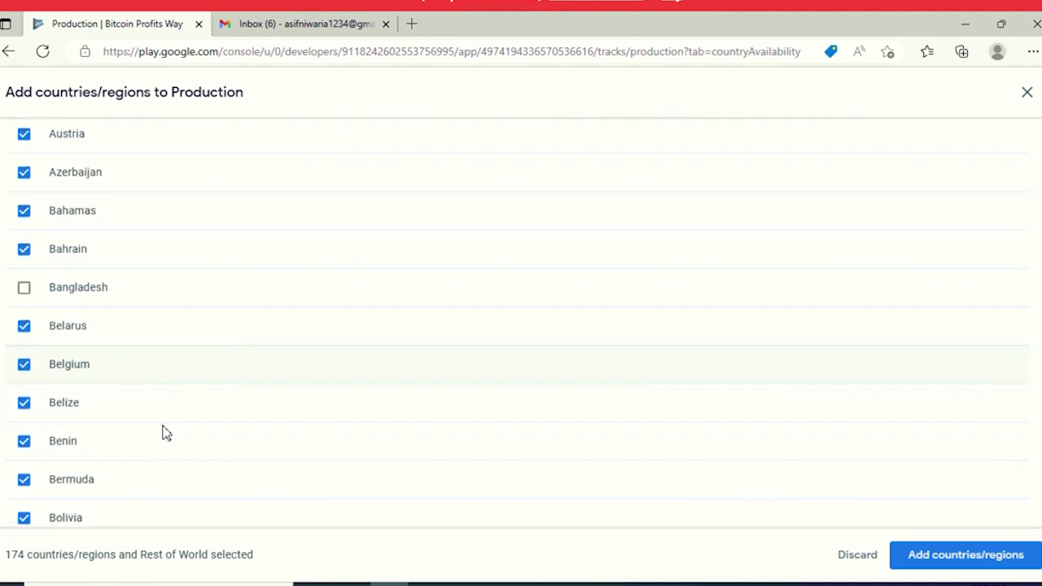
scroll(277, 500, down, 1)
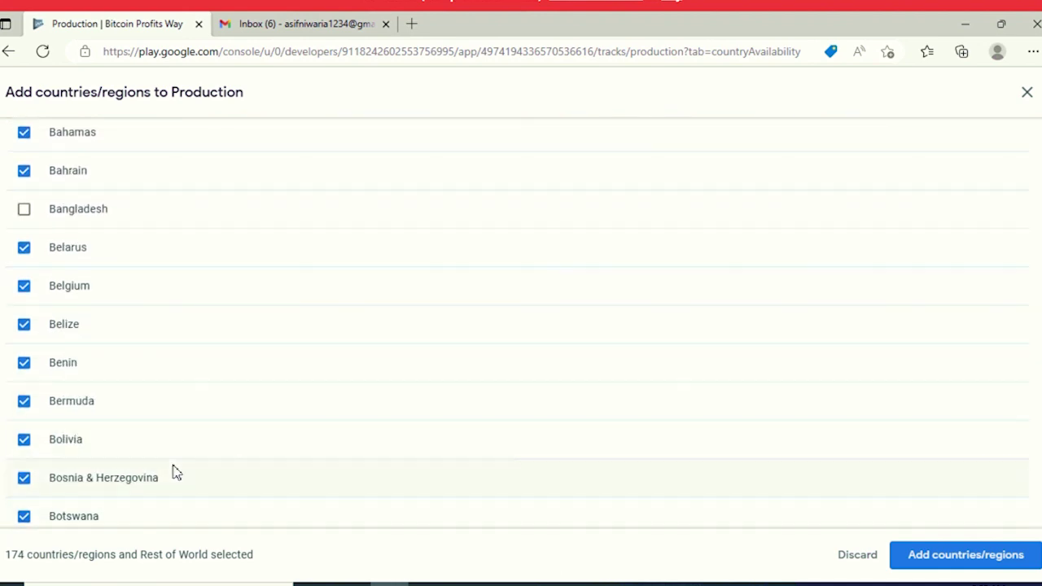
scroll(159, 479, down, 2)
scroll(142, 483, down, 1)
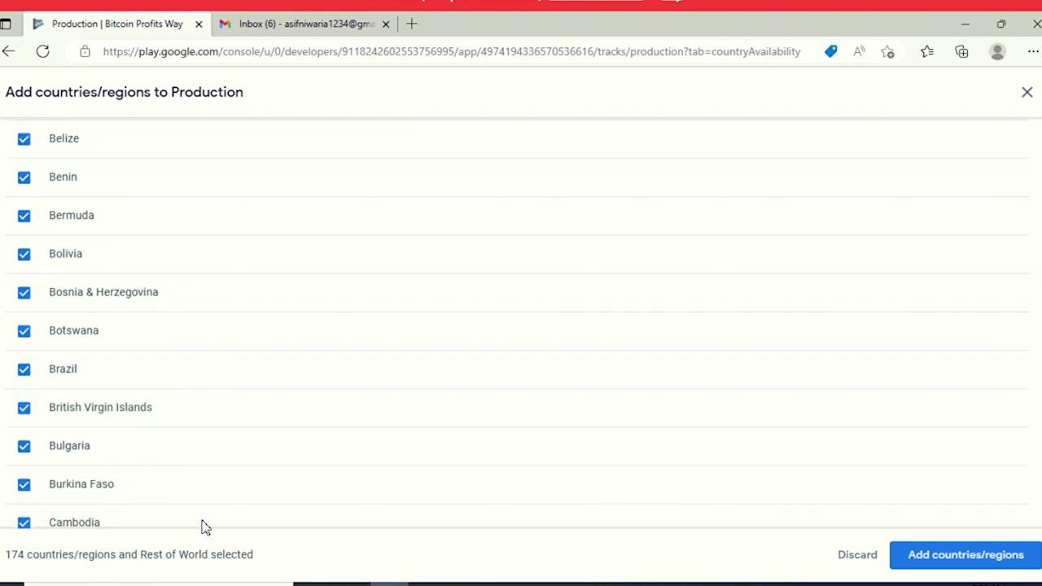
scroll(143, 495, down, 5)
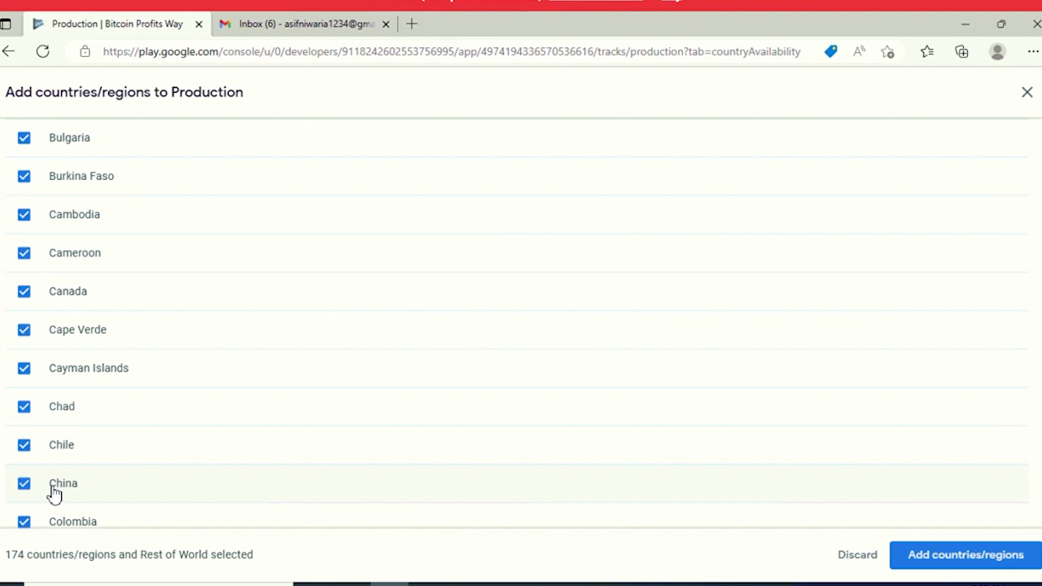
scroll(60, 495, down, 2)
click(24, 361)
scroll(186, 475, down, 6)
scroll(187, 474, down, 3)
click(25, 269)
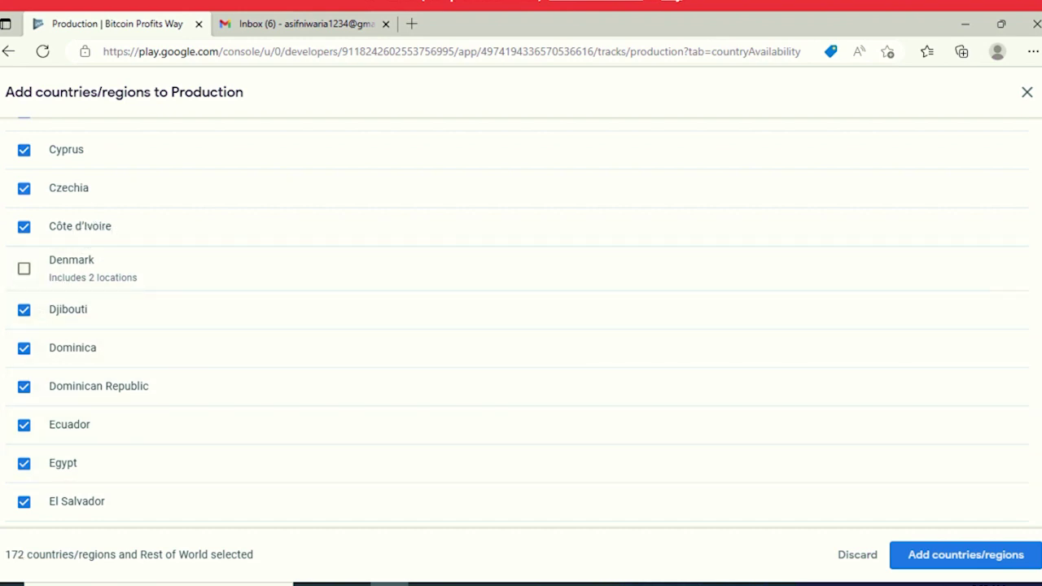
Exclude France, India and Iran from the countries selected for Production
scroll(179, 460, down, 2)
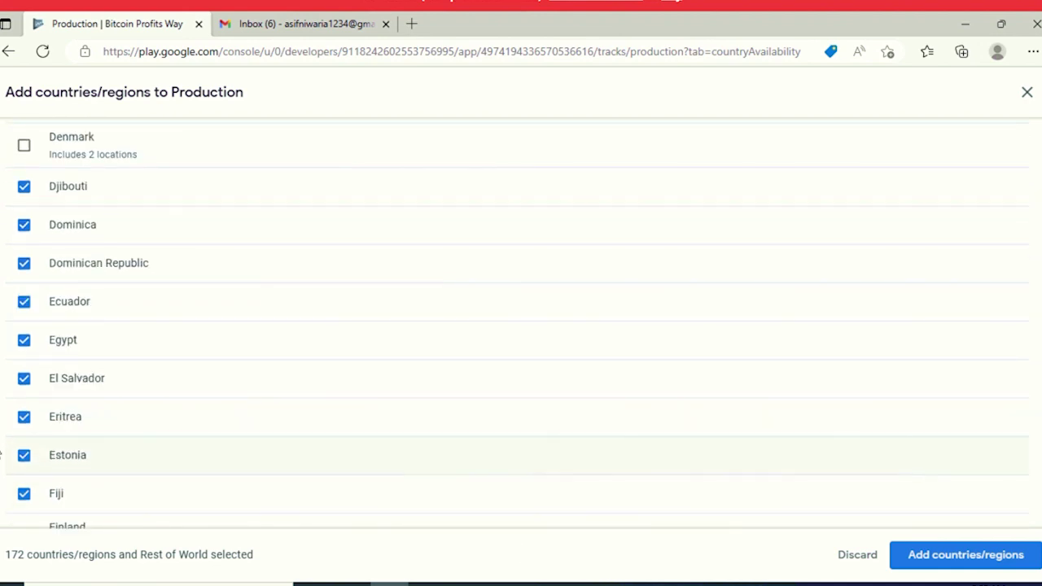
click(25, 302)
scroll(133, 414, down, 2)
scroll(44, 470, down, 5)
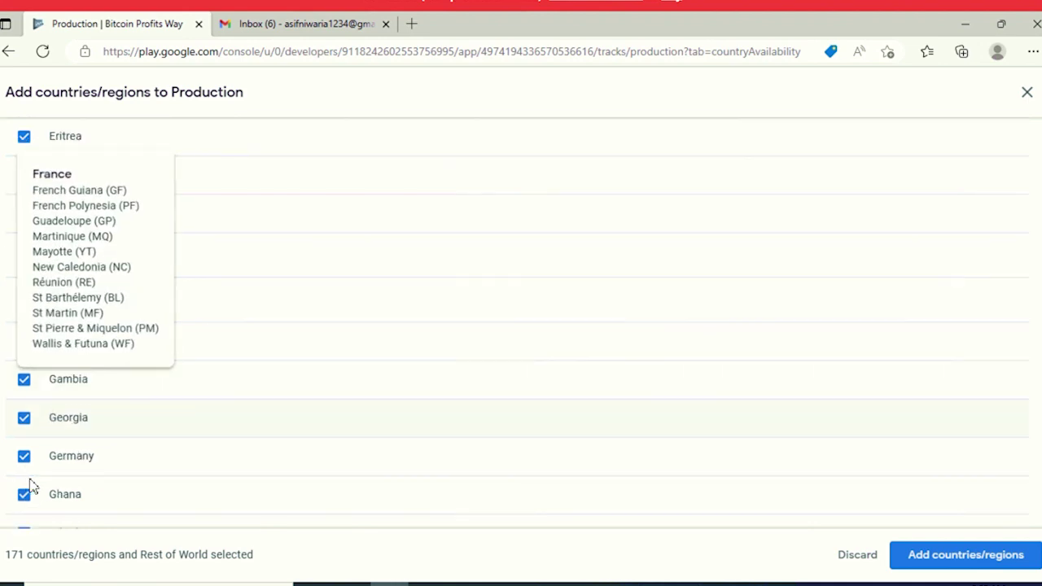
scroll(57, 483, down, 2)
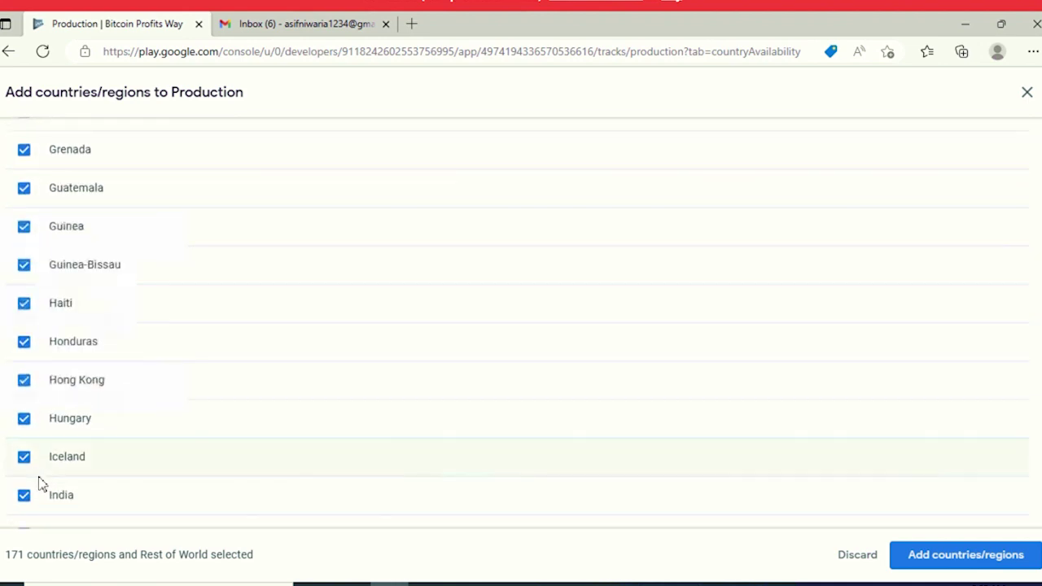
scroll(45, 483, down, 2)
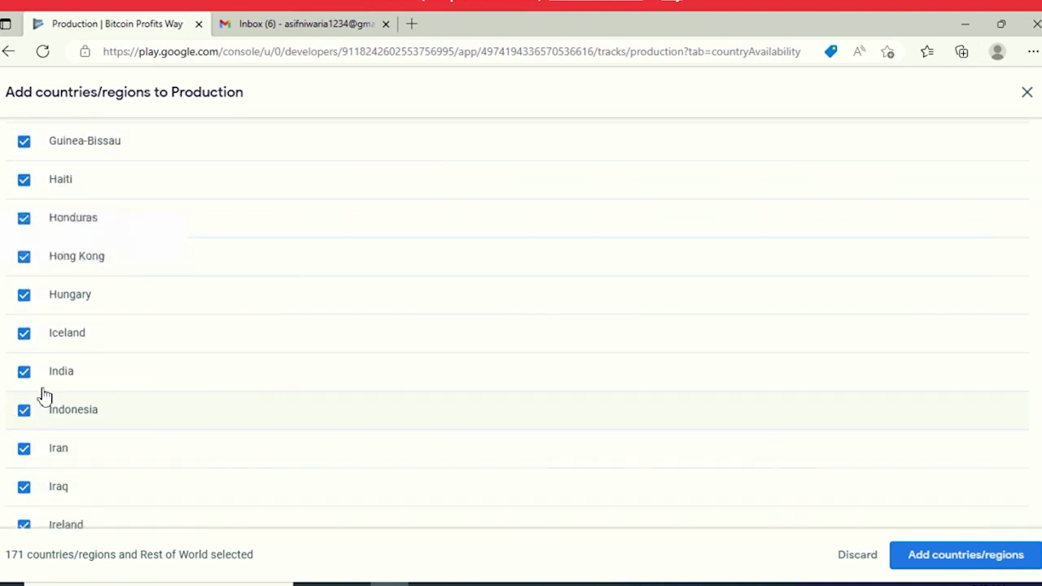
click(33, 380)
click(29, 453)
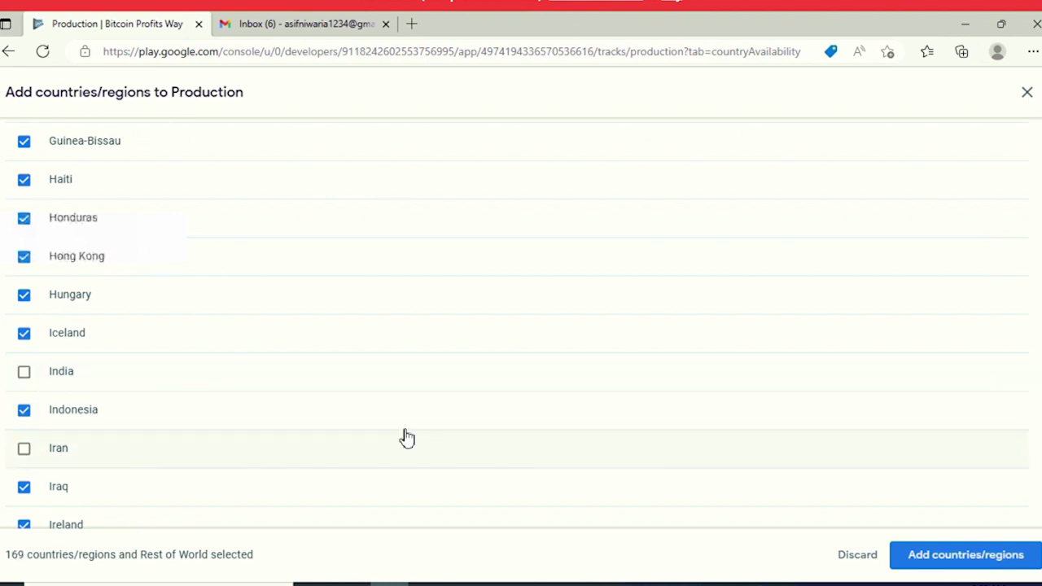
Exclude Kazakhstan and Micronesia from the countries selected for Production
scroll(402, 435, down, 3)
scroll(522, 326, down, 1)
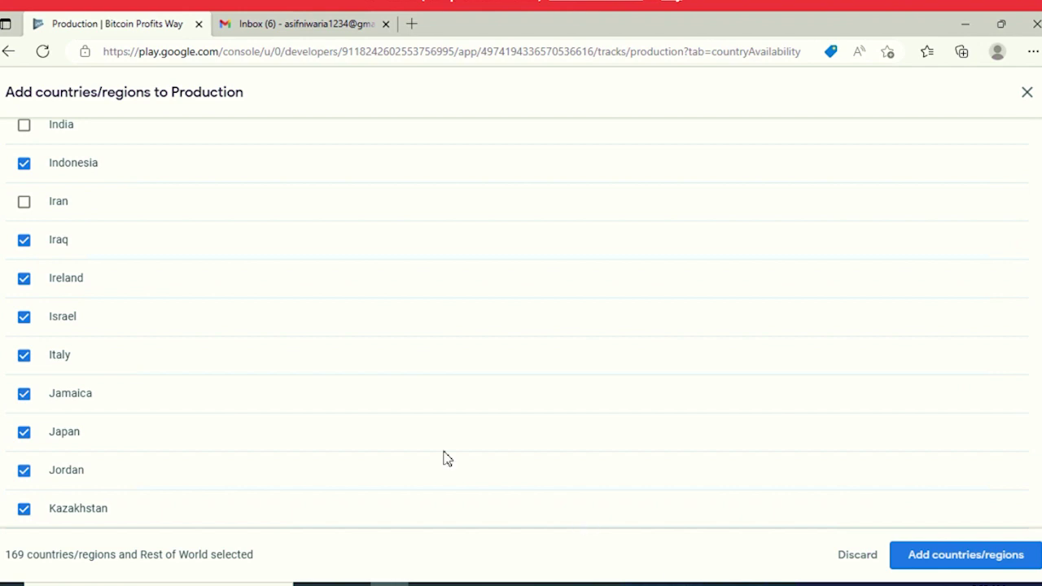
scroll(244, 430, down, 4)
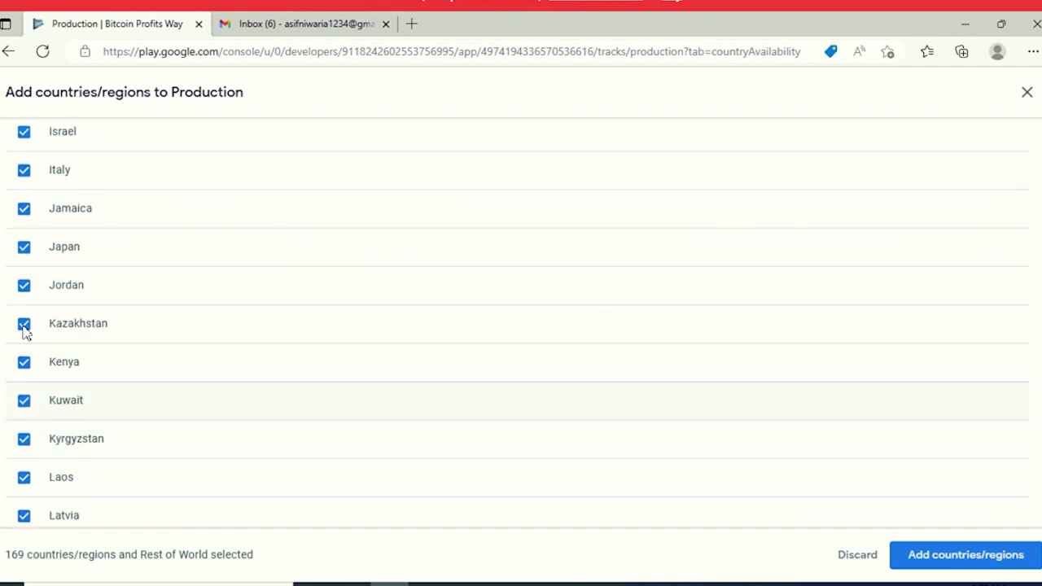
click(103, 342)
scroll(101, 355, down, 5)
scroll(103, 375, down, 5)
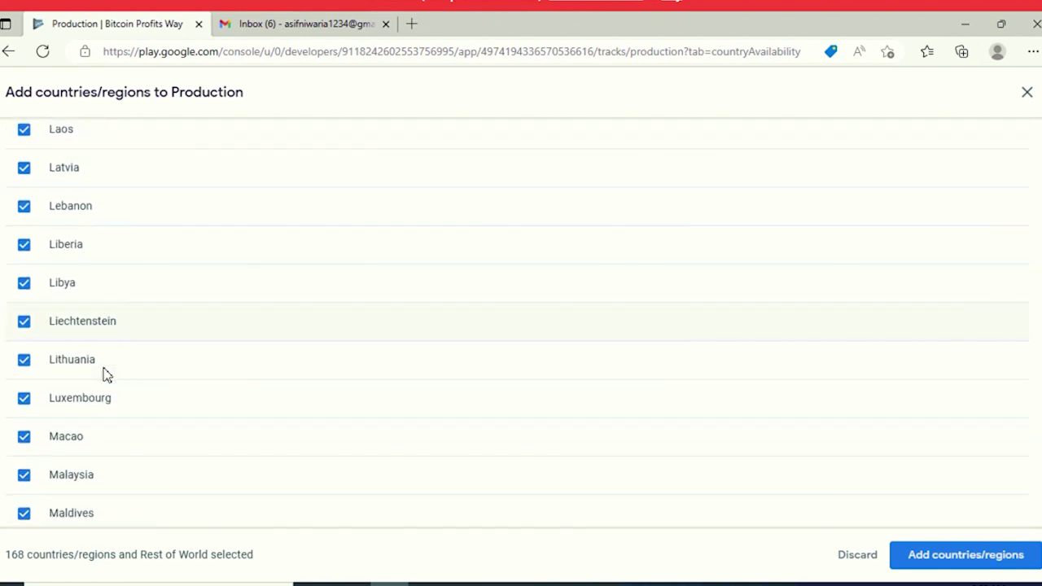
scroll(97, 496, down, 4)
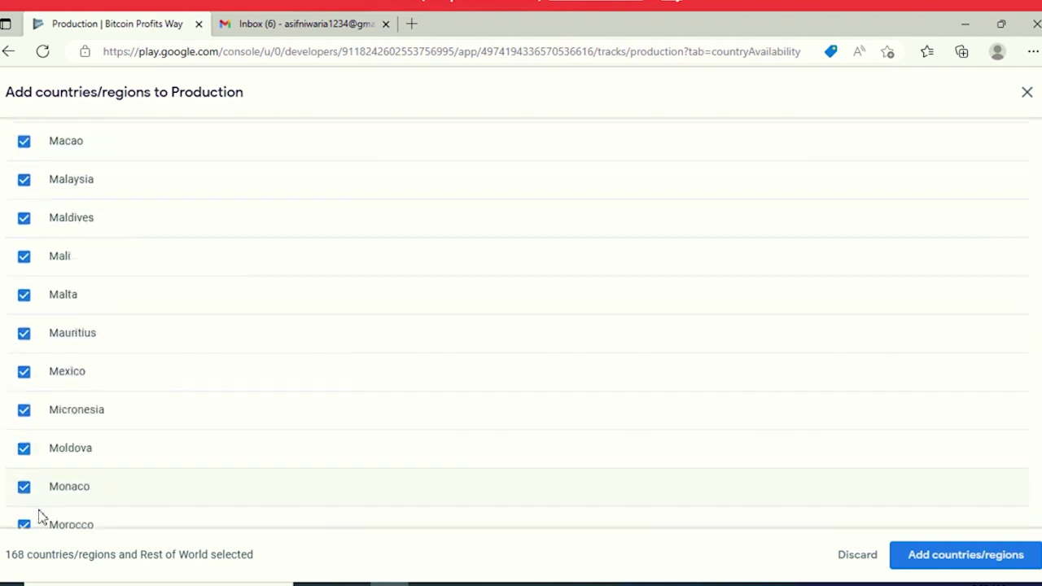
scroll(90, 498, down, 1)
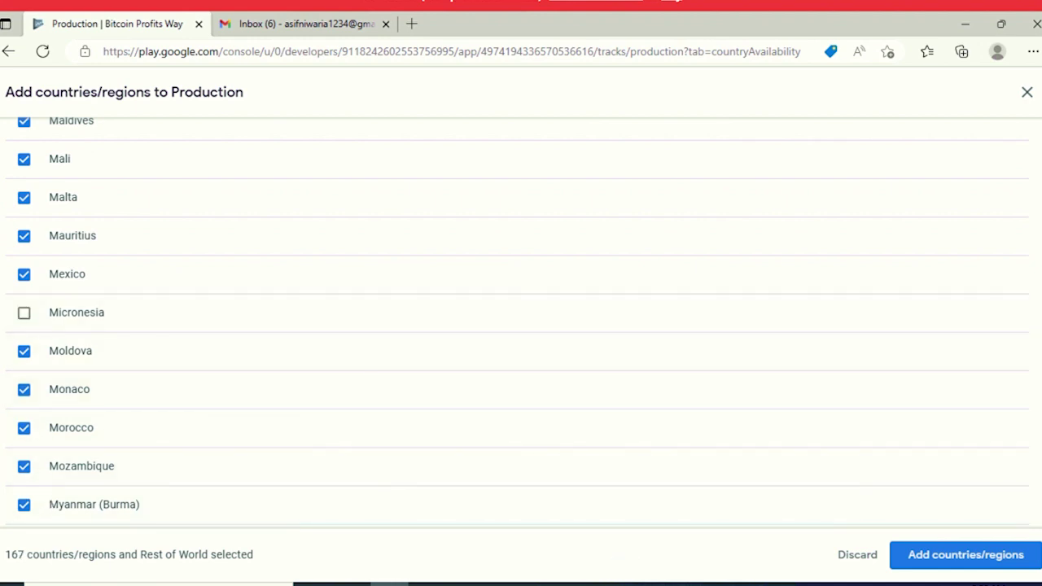
Continue down the country list and exclude further countries, including Pakistan and Qatar
scroll(325, 417, down, 5)
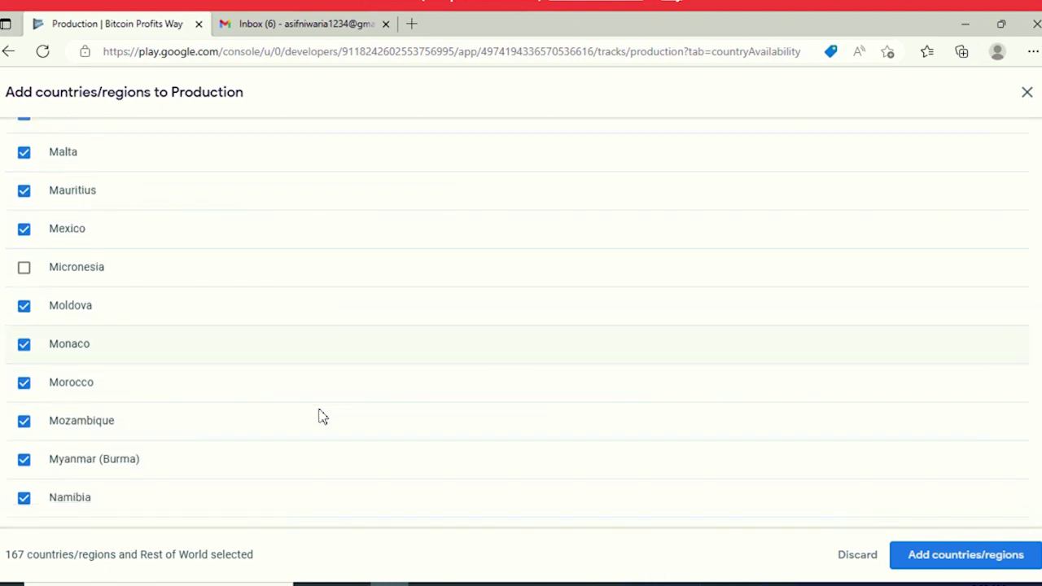
click(24, 275)
scroll(168, 409, down, 8)
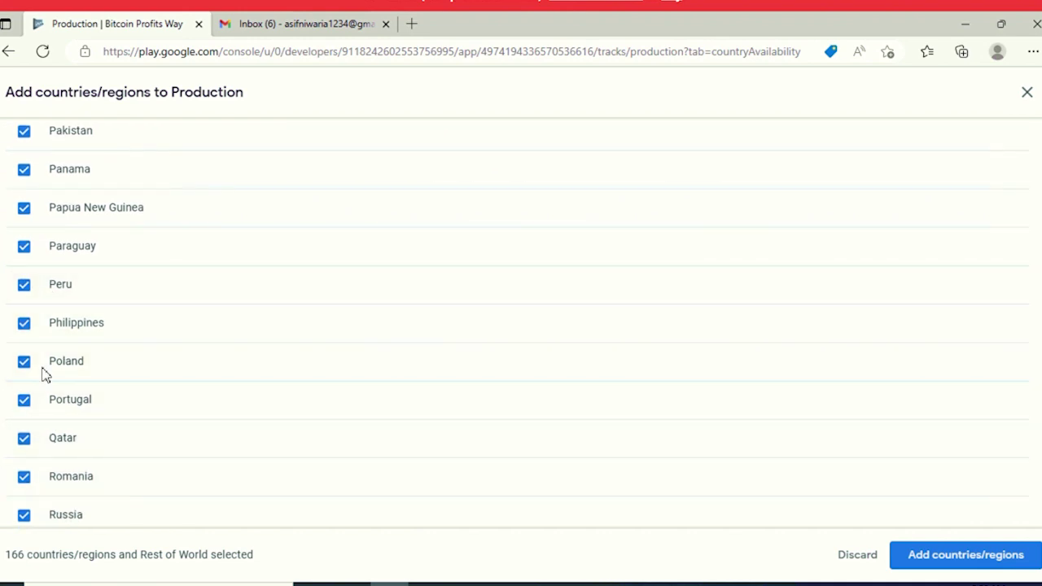
click(25, 135)
click(36, 446)
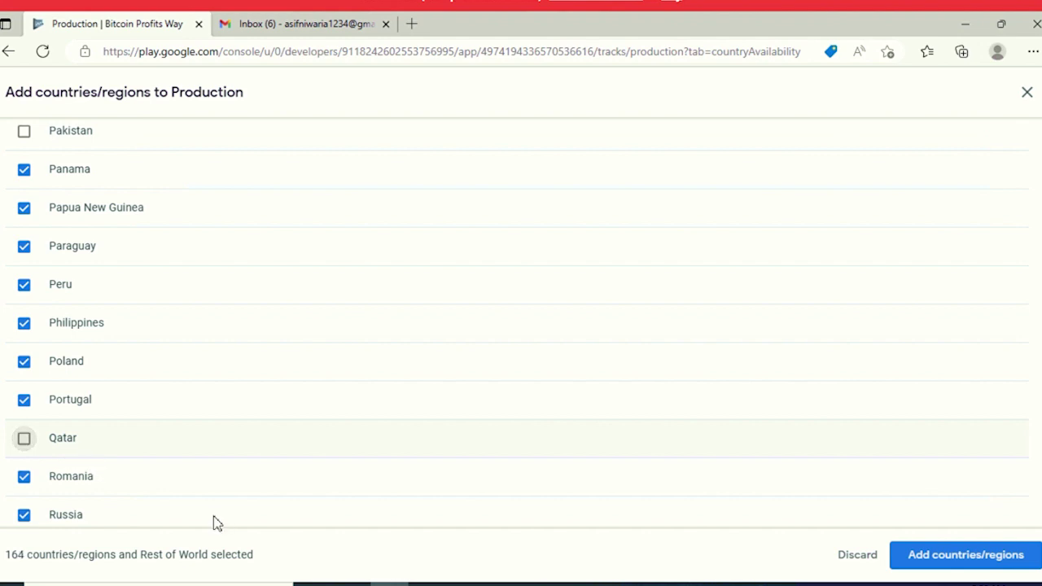
Exclude further countries from the Production selection, including Russia and Thailand
scroll(214, 521, down, 2)
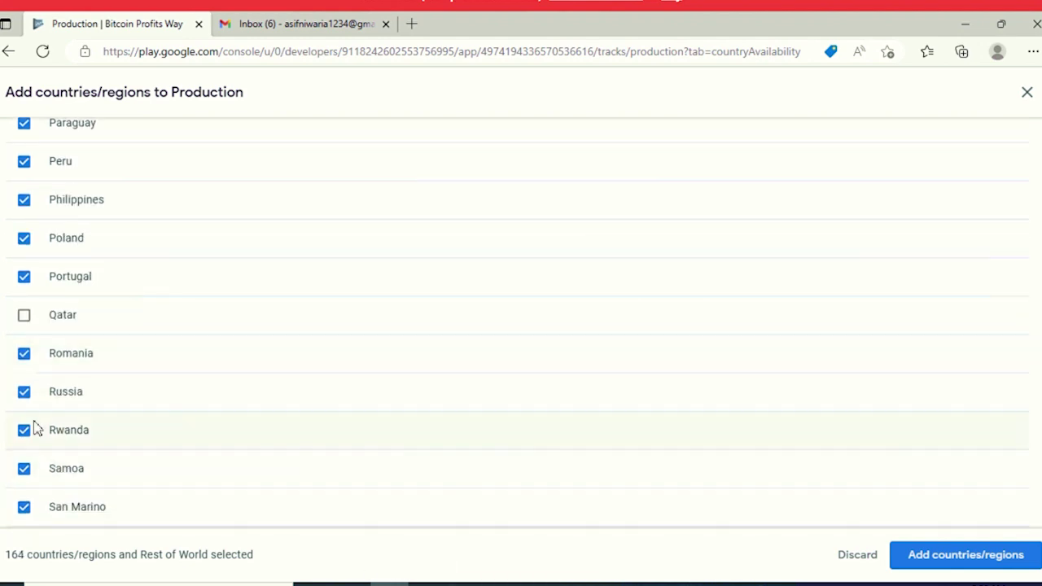
scroll(36, 429, down, 2)
click(24, 268)
scroll(81, 399, down, 1)
click(29, 367)
scroll(116, 472, down, 6)
scroll(96, 497, down, 8)
scroll(66, 500, down, 2)
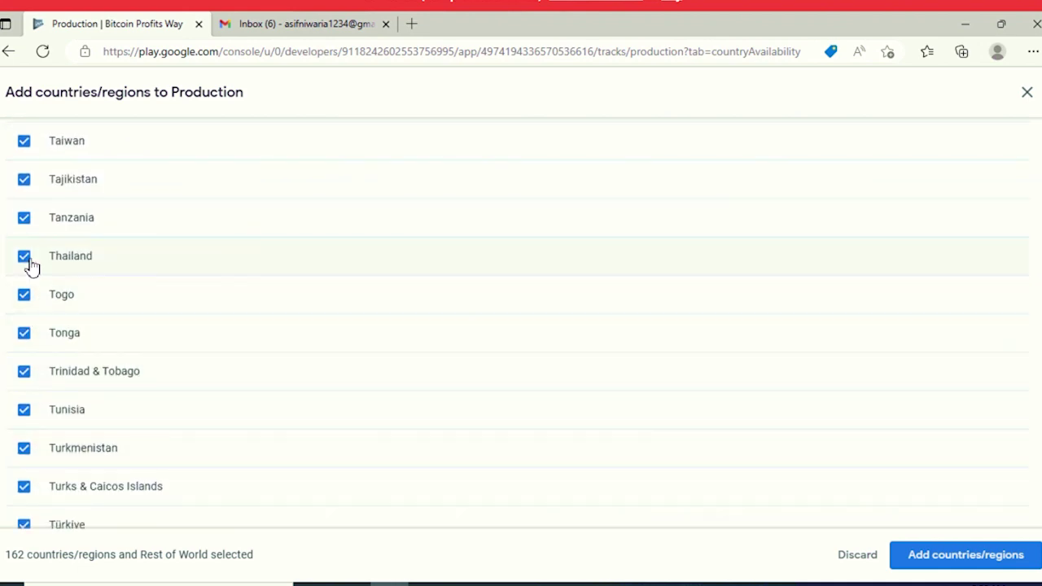
click(24, 256)
Exclude Vietnam from the selection and add the remaining selected countries and Rest of world to Production
scroll(73, 456, down, 4)
scroll(67, 470, down, 3)
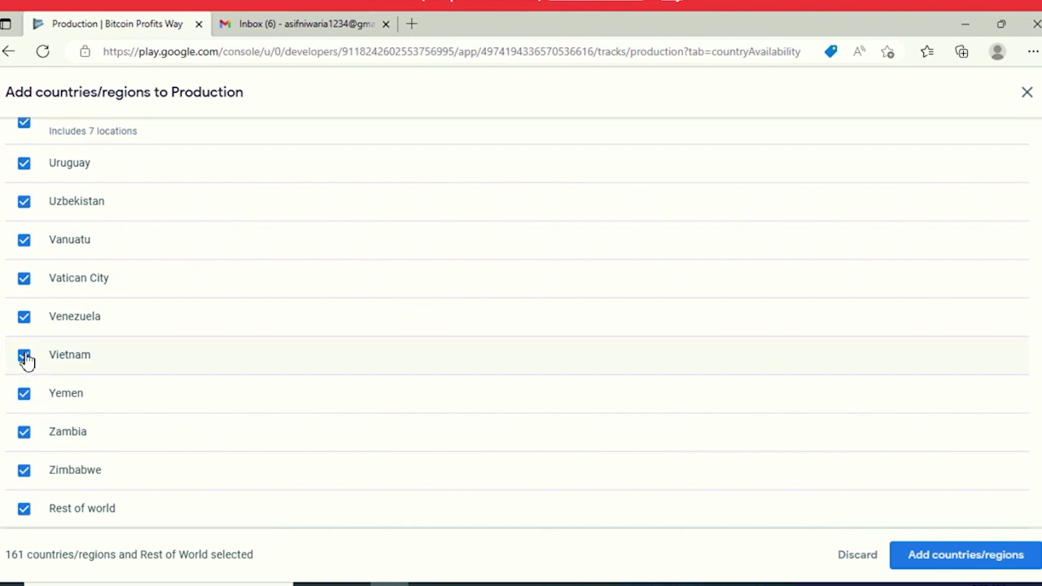
click(942, 561)
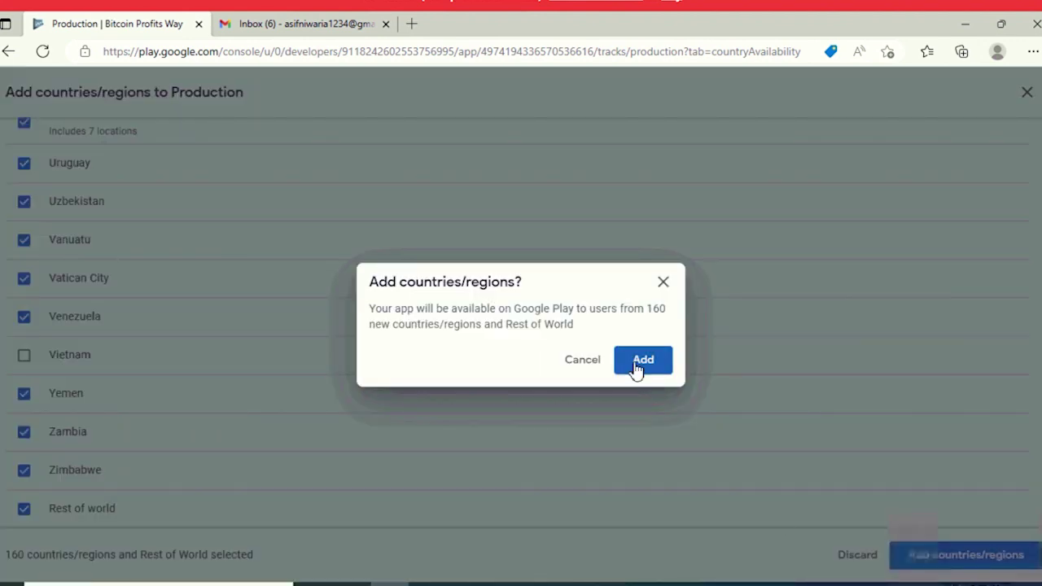
click(636, 367)
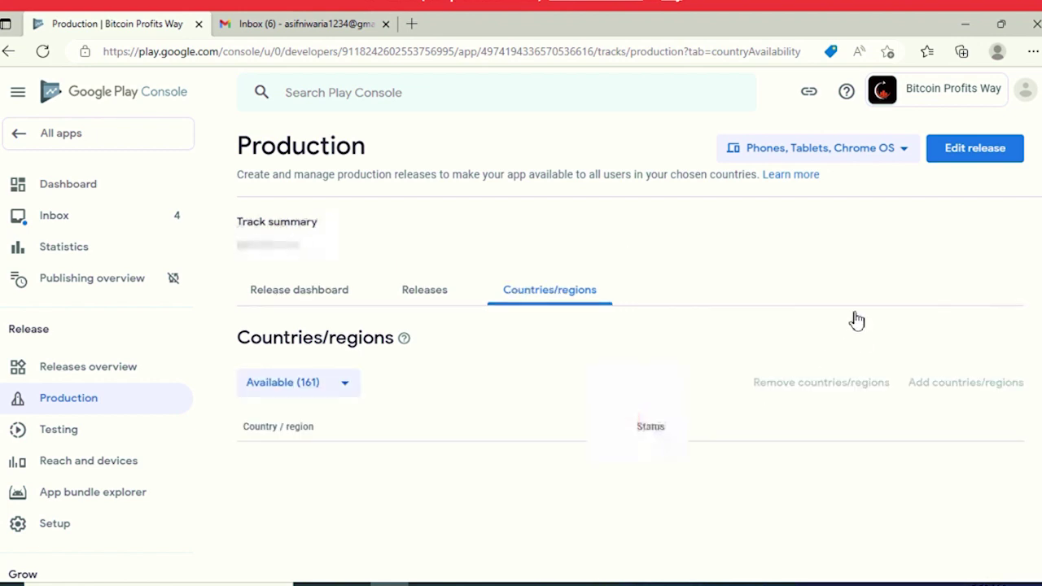
Review the pending production release and roll it out to Production, and return to the list of all apps to check its status
click(950, 157)
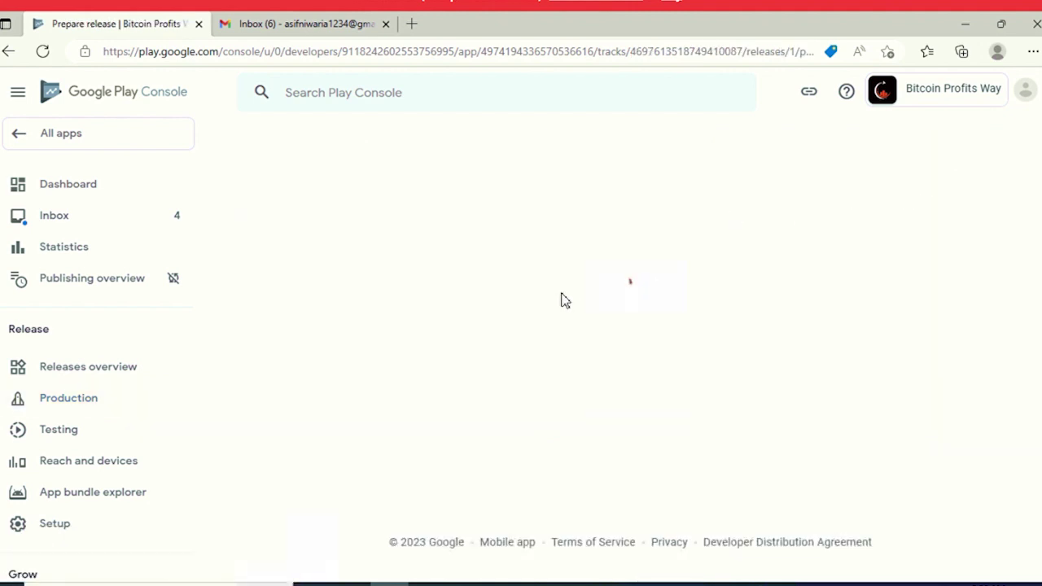
scroll(896, 570, down, 2)
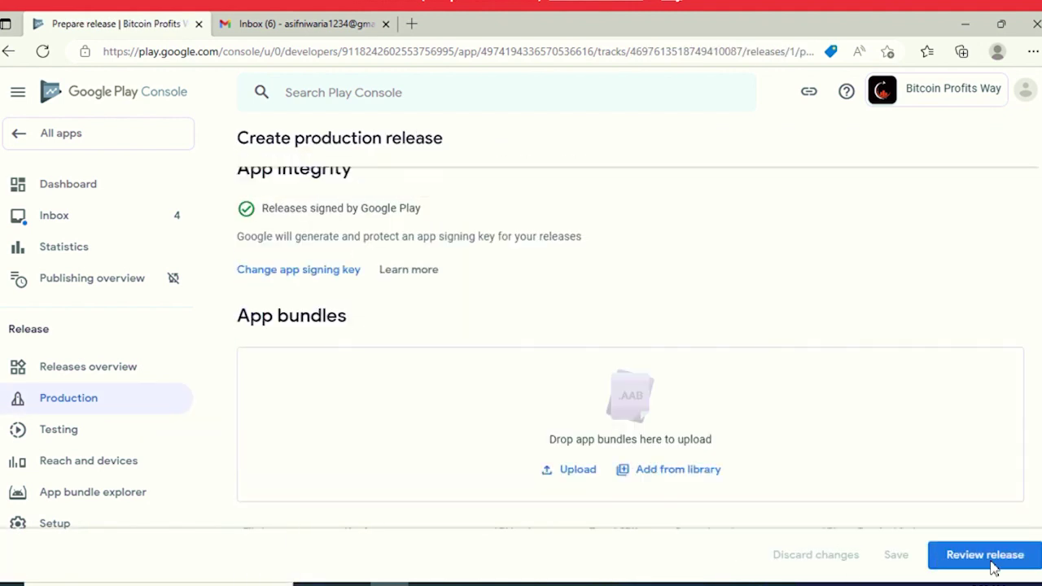
click(994, 555)
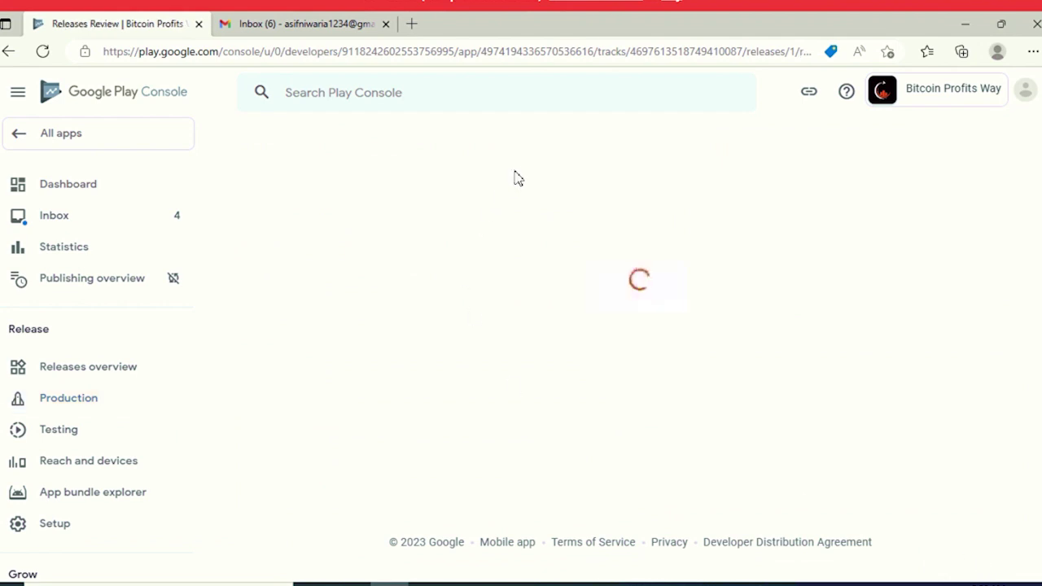
click(932, 556)
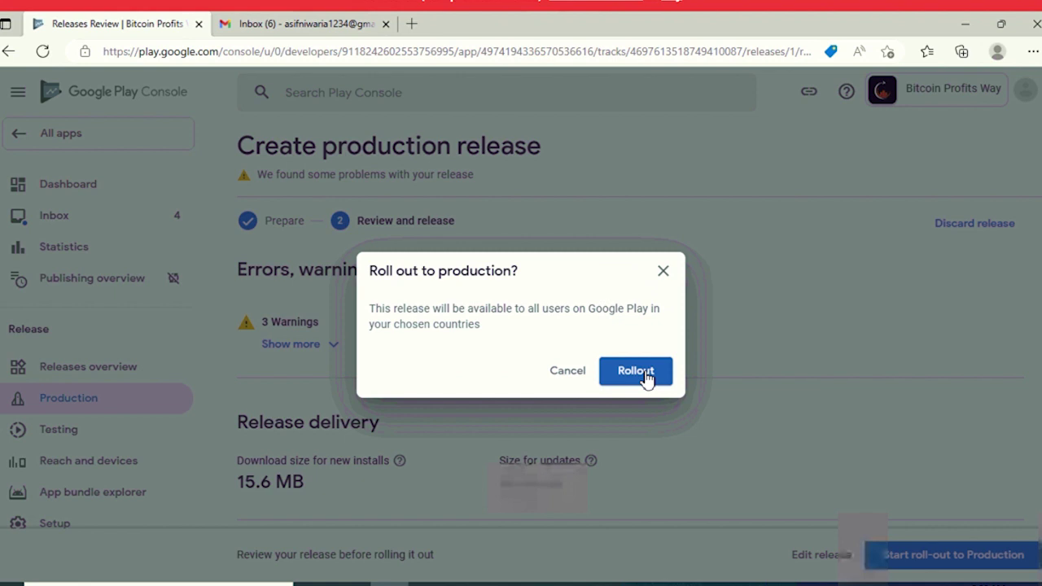
click(636, 372)
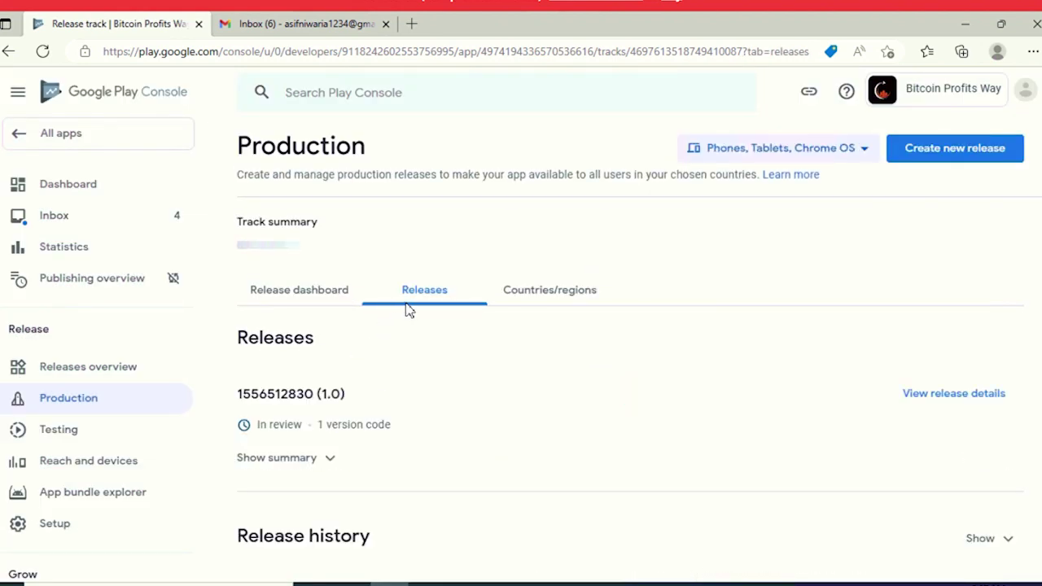
click(73, 150)
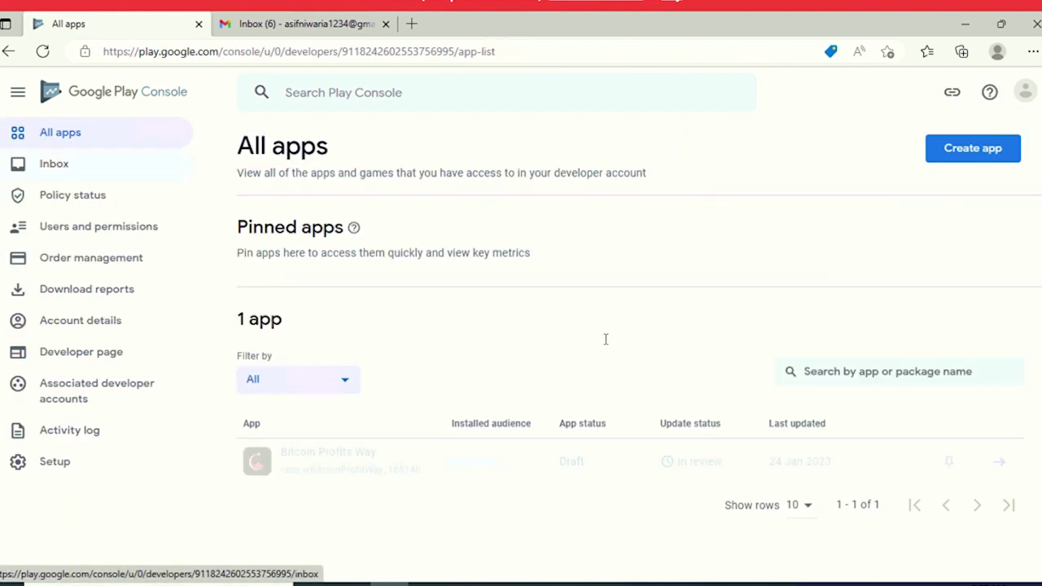
scroll(493, 439, down, 1)
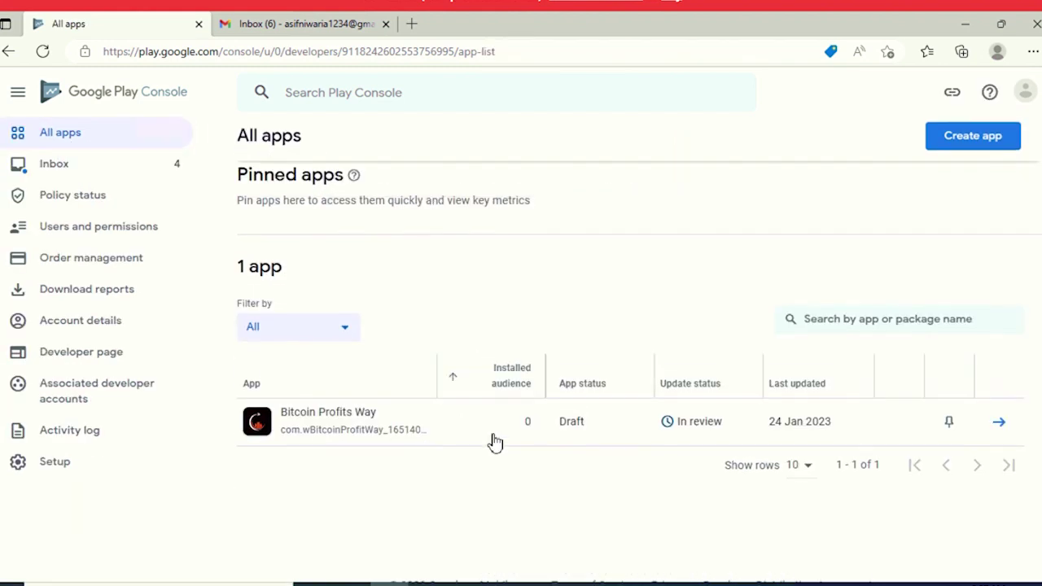